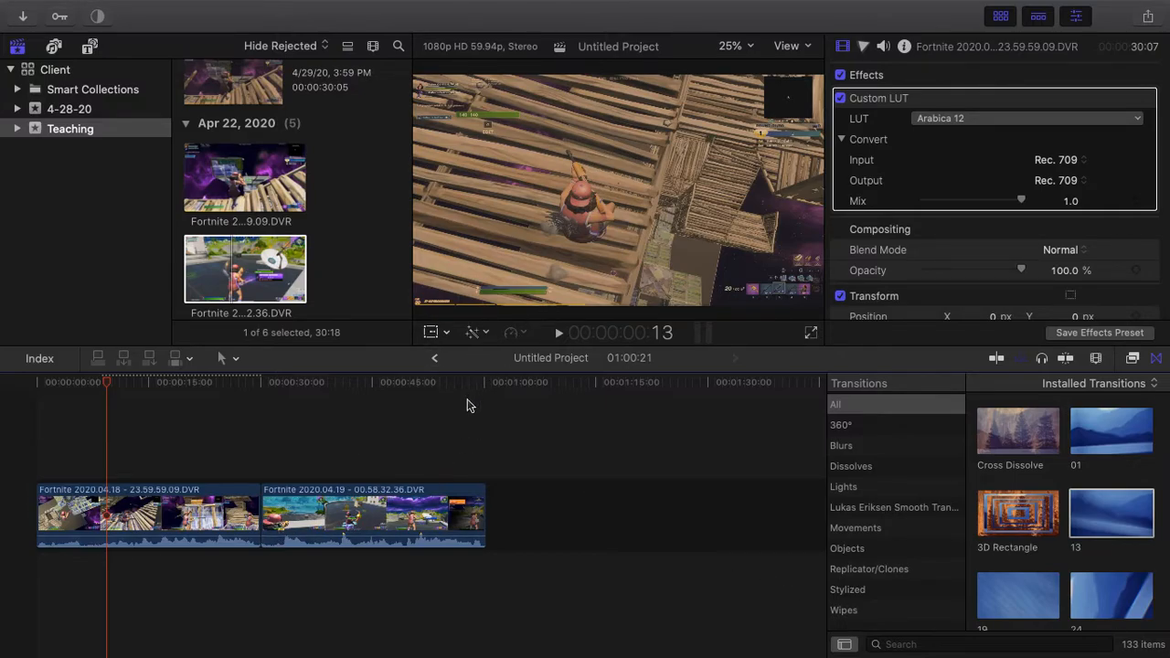
Delete both Fortnite clips from the timeline to leave the project empty
left_click(372, 512)
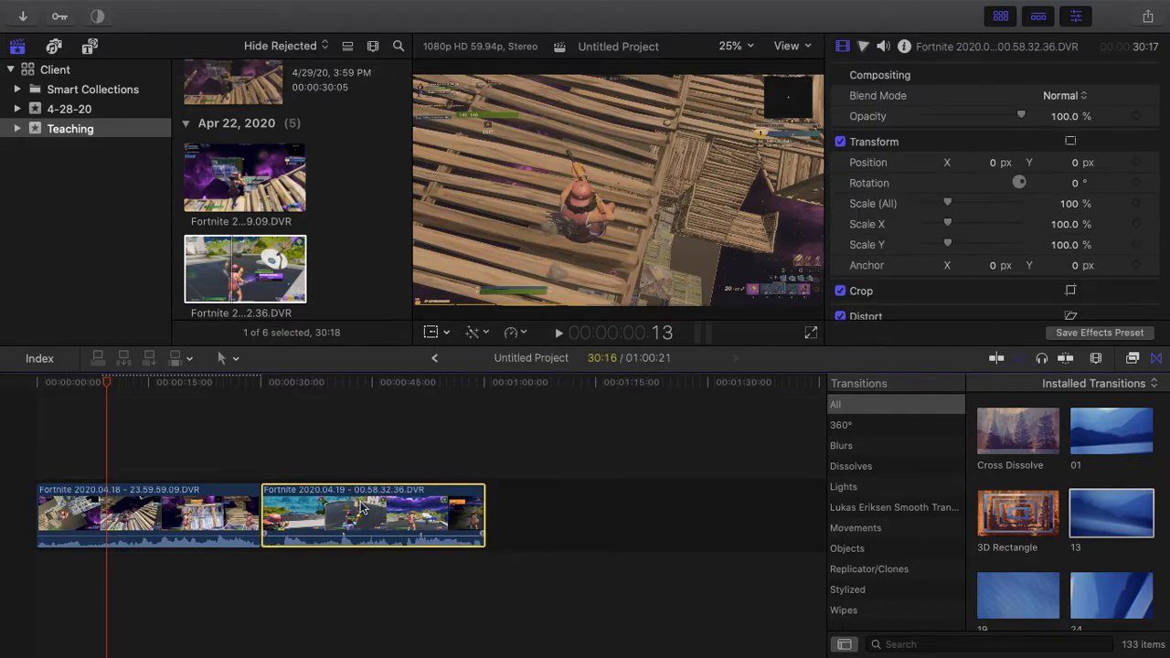
left_click(213, 524)
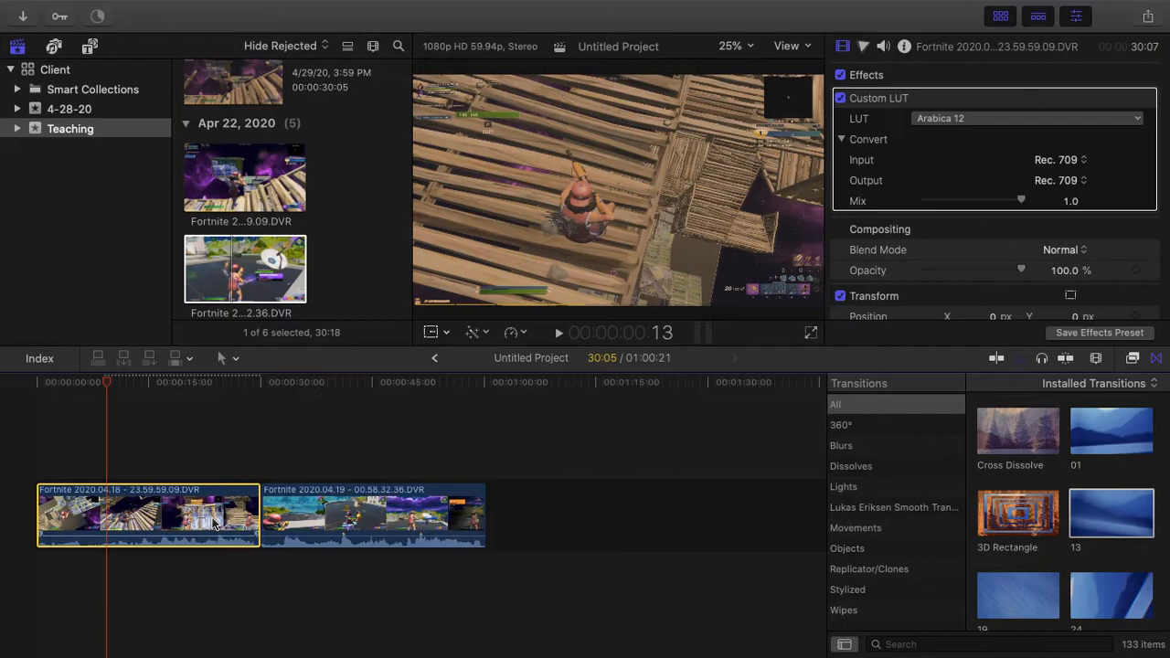
key("Delete")
left_click(207, 514)
key("Delete")
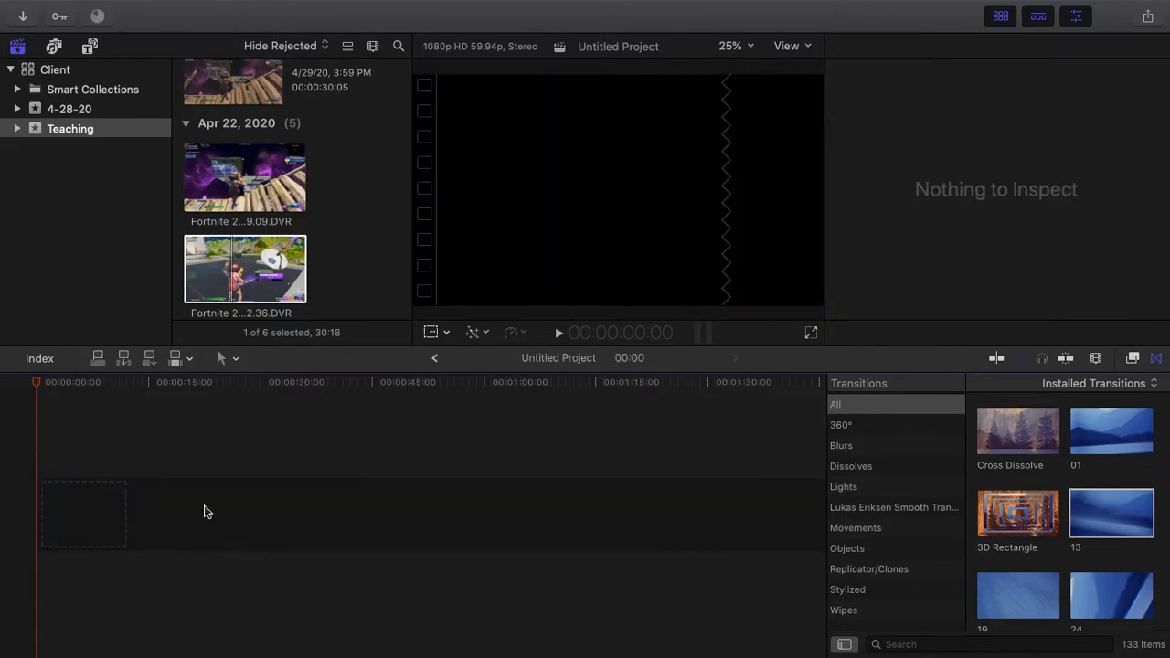
Import the MP3 "the remedy for a broken heart (why am I so in love)" from the Sandisk drive's Music folder into the Teaching event
scroll(299, 206, "up", 3)
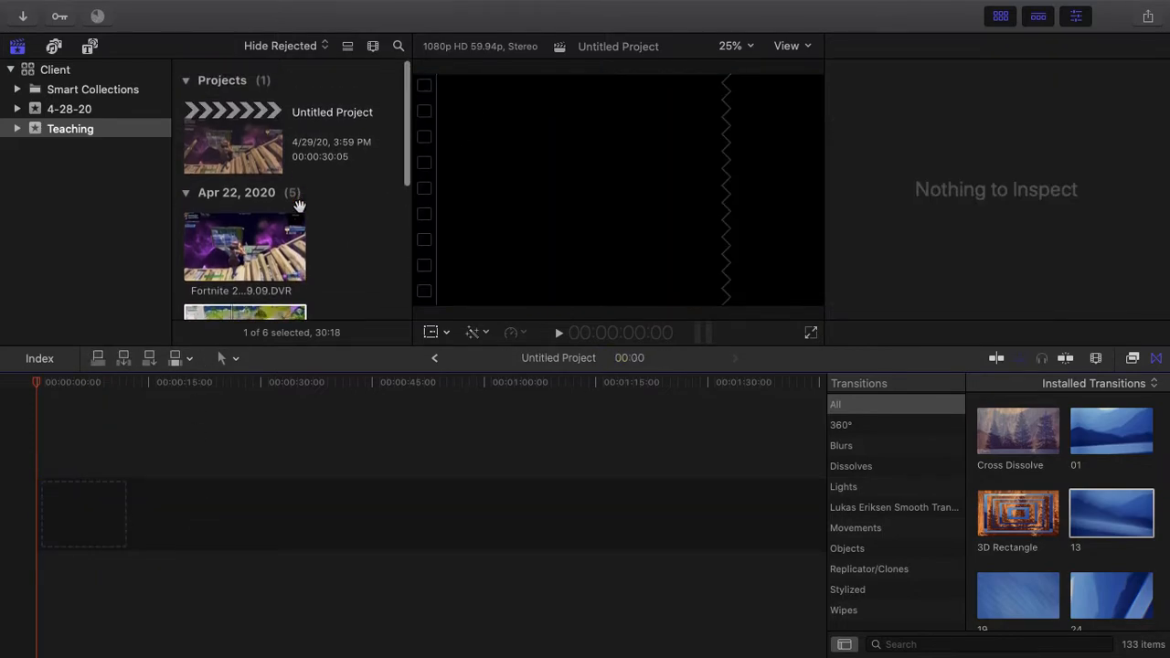
key("ctrl+Left")
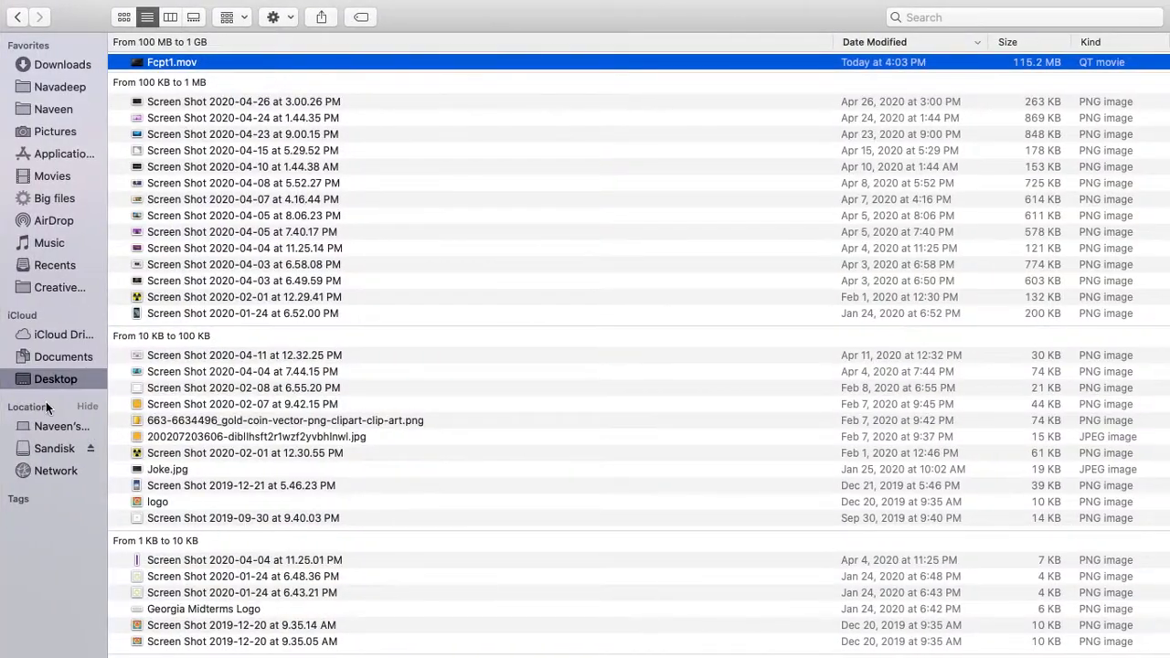
left_click(36, 449)
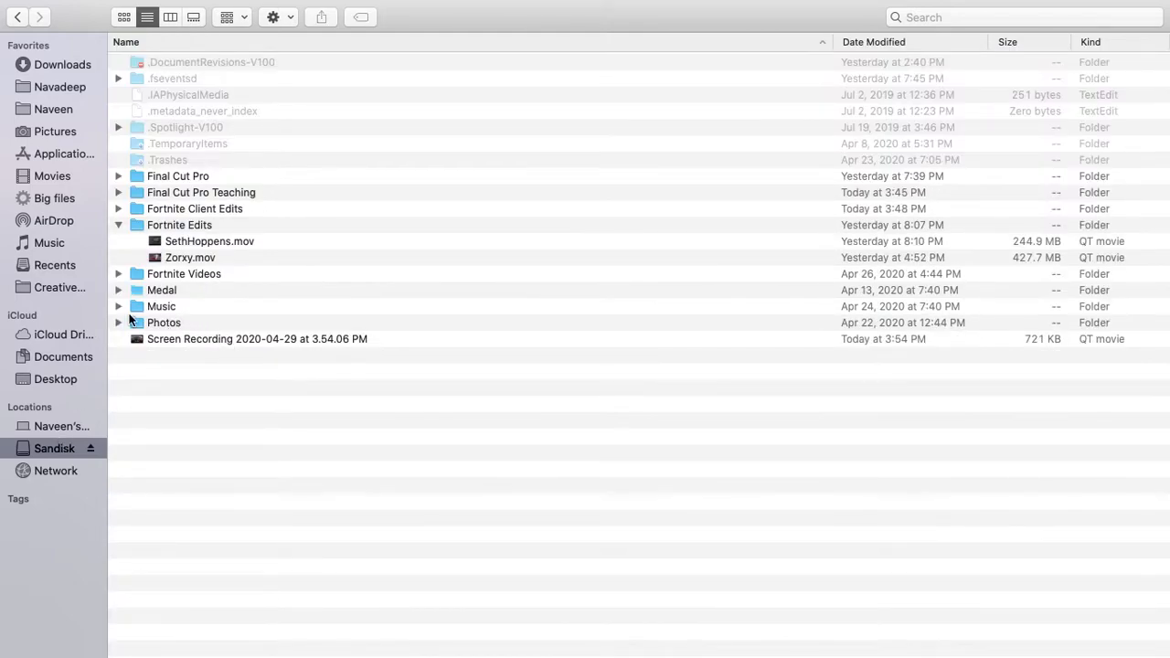
left_click(118, 306)
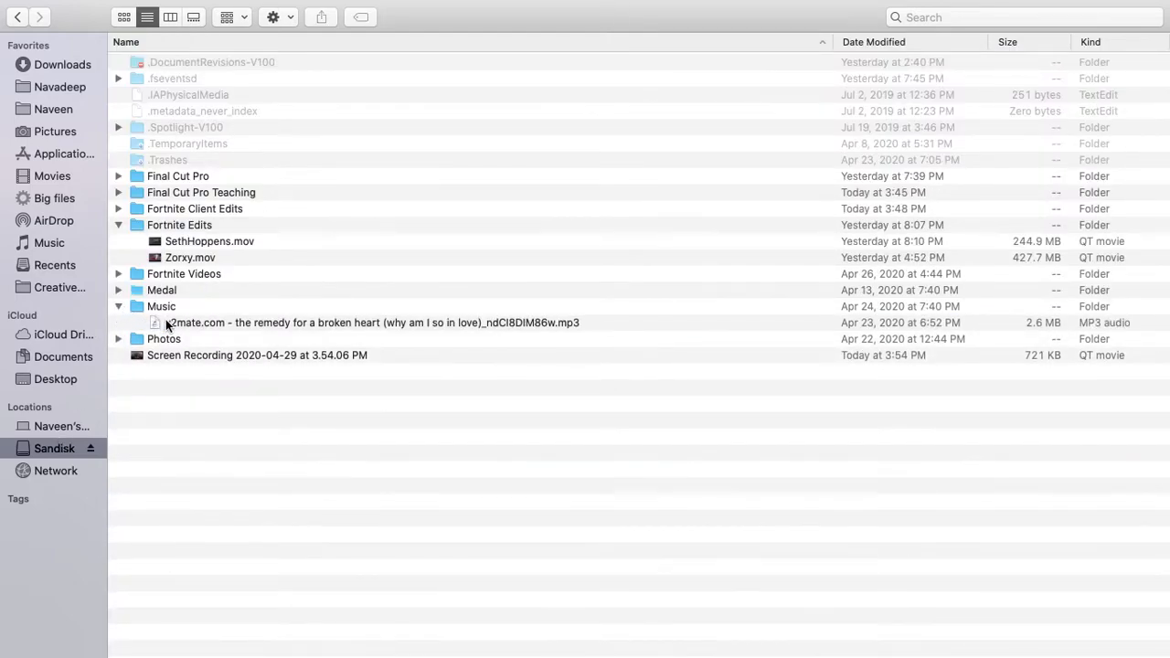
left_click(165, 320)
left_click_drag(272, 318, 18, 357)
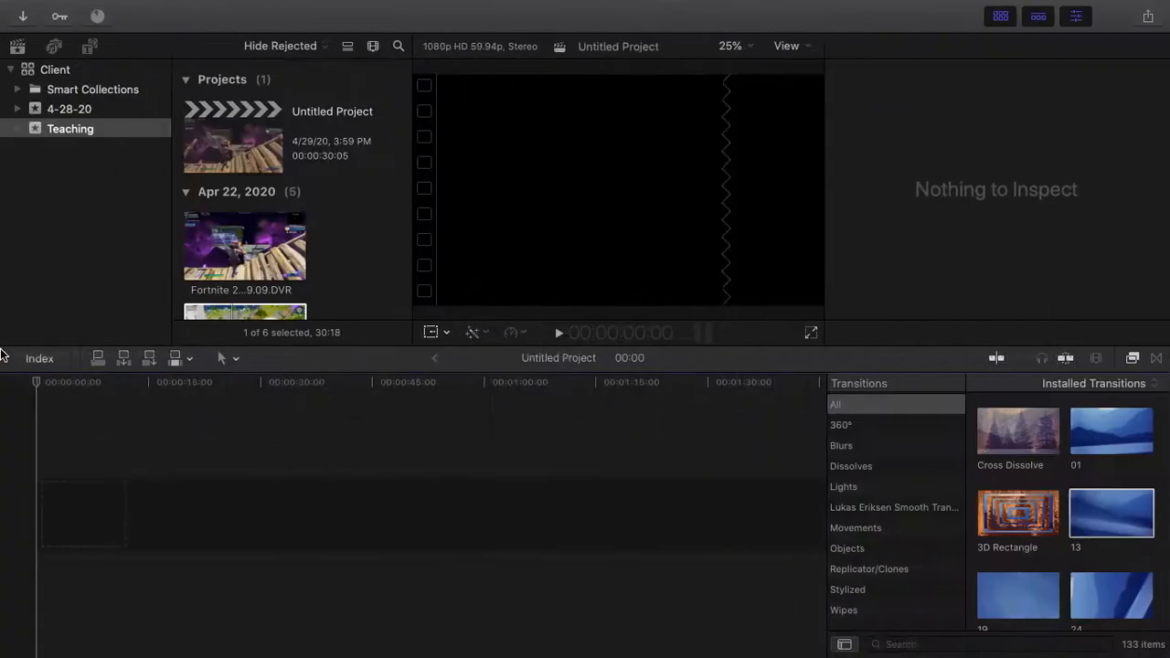
left_click_drag(0, 352, 364, 220)
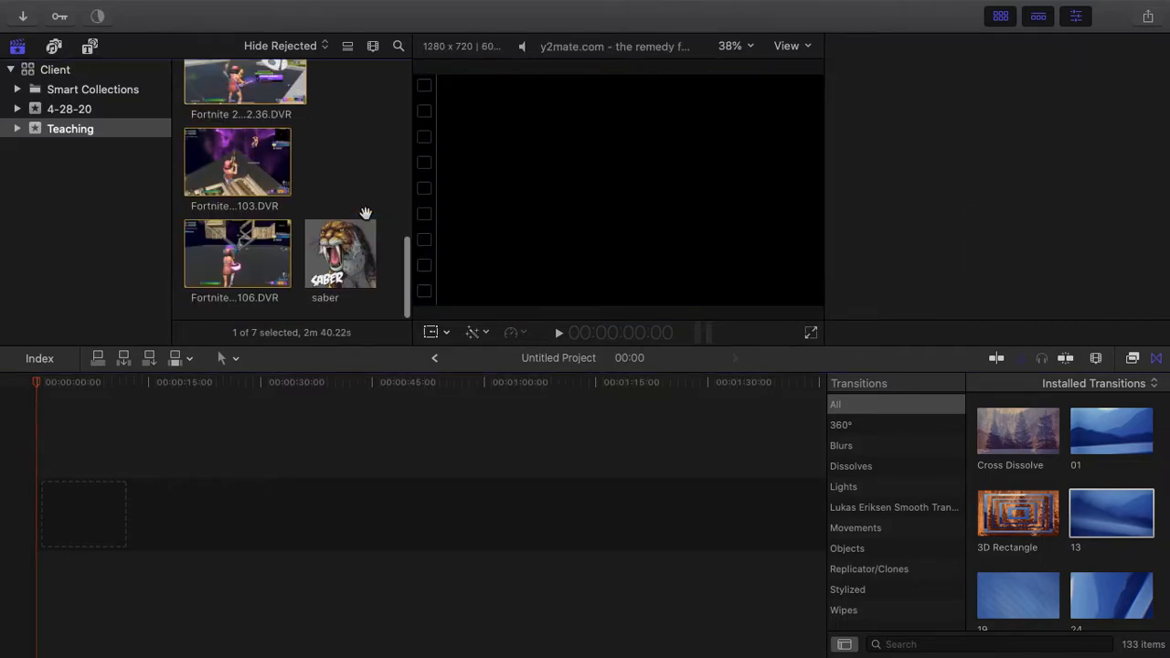
Add the 2020.04.18 - 23.59.59.09 clip at the start of the timeline, followed directly by the 2020.04.19 - 00.58.32.36 clip
scroll(301, 224, "up", 3)
scroll(275, 210, "down", 5)
left_click(247, 183)
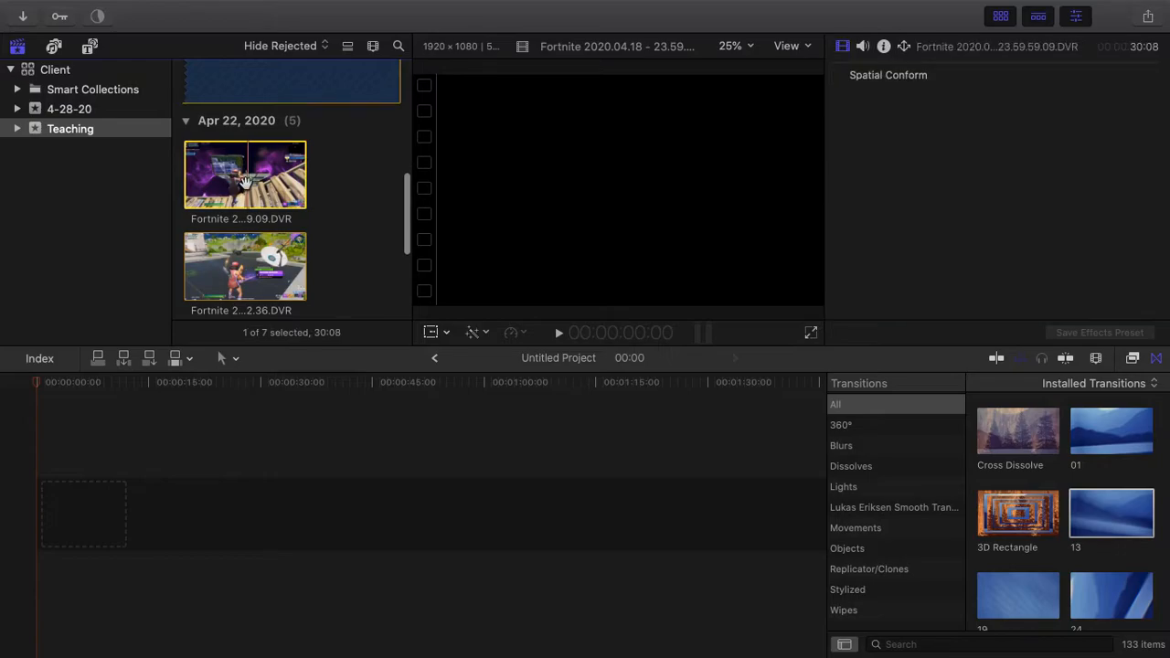
left_click_drag(247, 183, 96, 408)
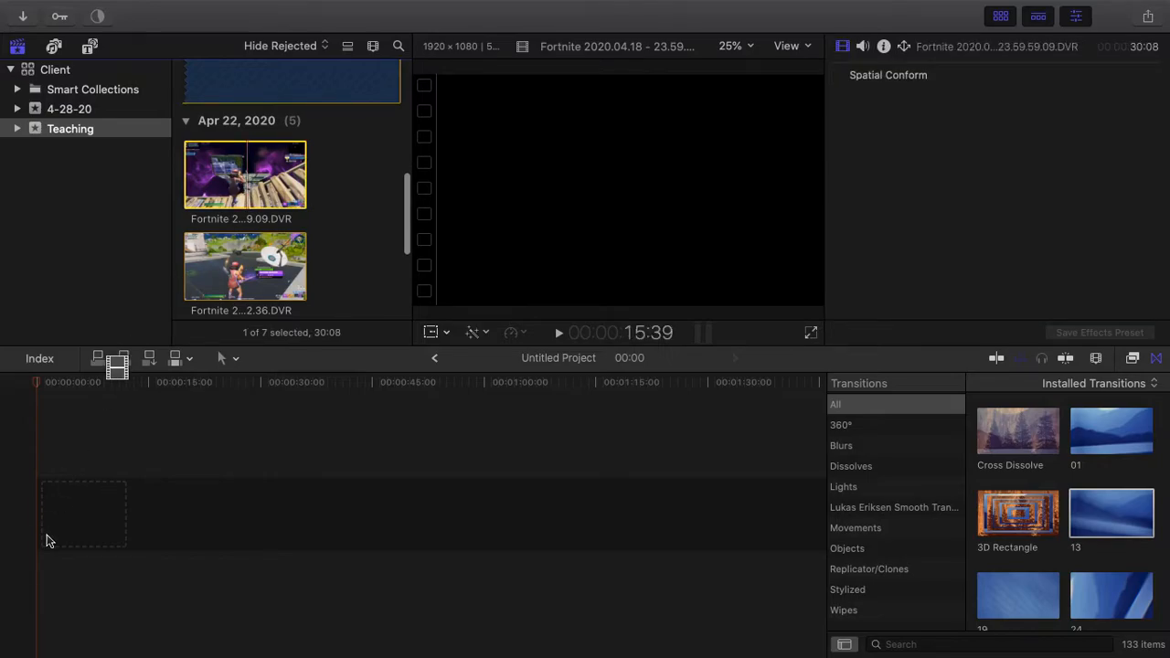
left_click_drag(46, 541, 46, 539)
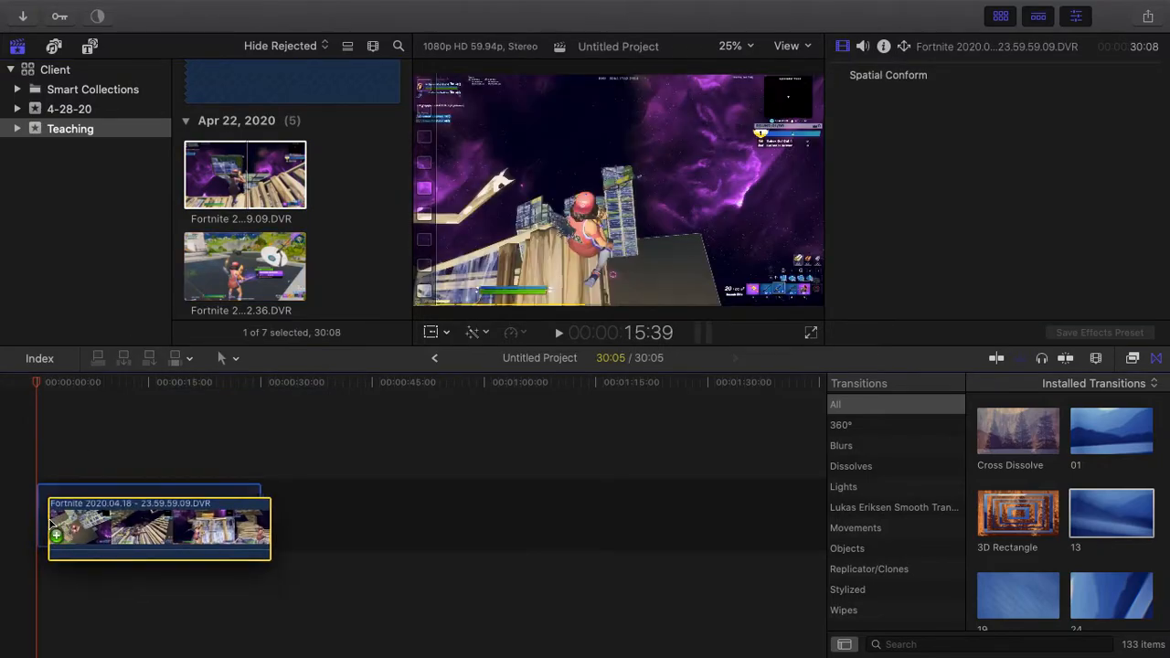
left_click(884, 285)
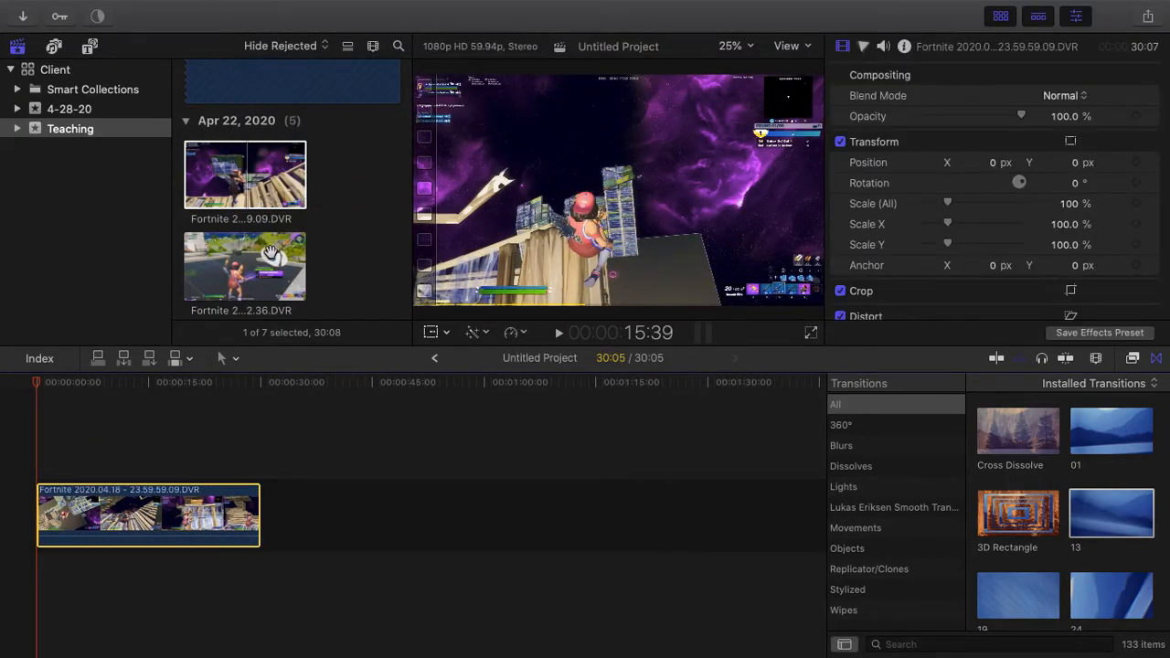
left_click(270, 254)
left_click_drag(246, 252, 273, 521)
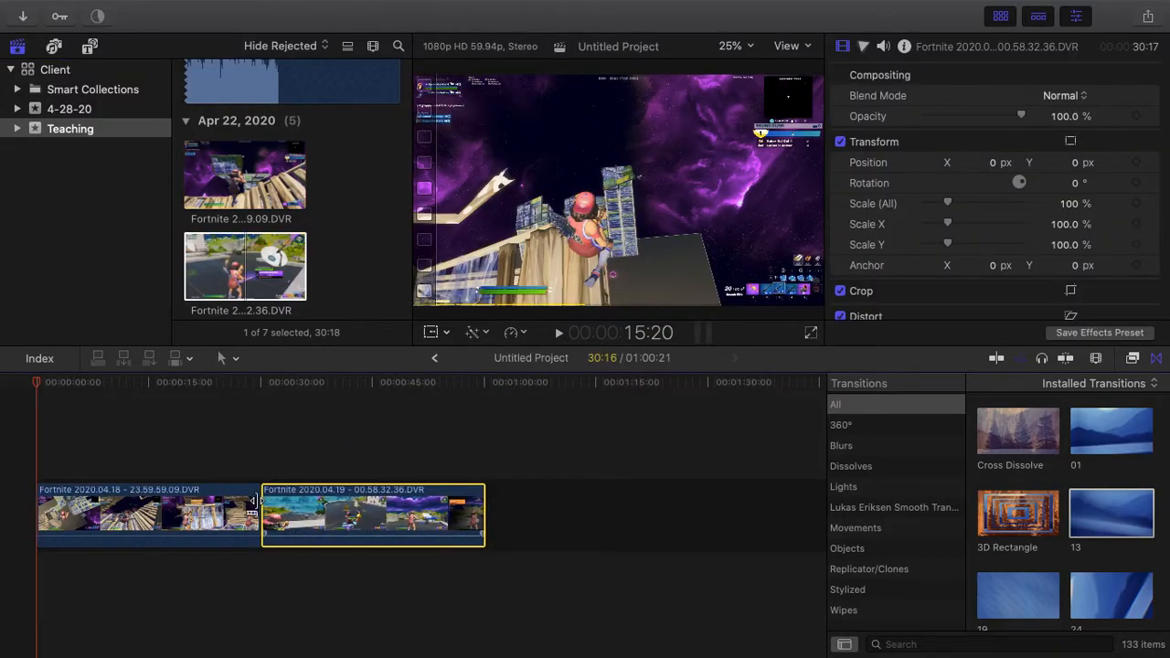
Play the first clip from about 11 seconds and skip ahead to watch the cut into the second clip
left_click_drag(34, 382, 122, 401)
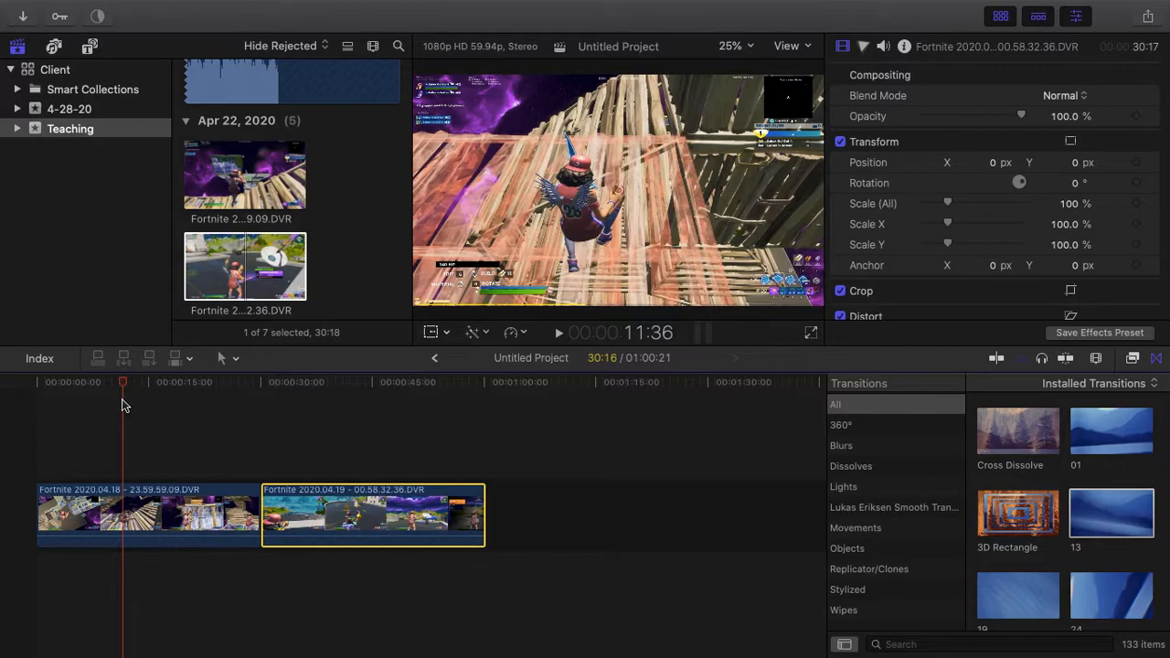
key("space")
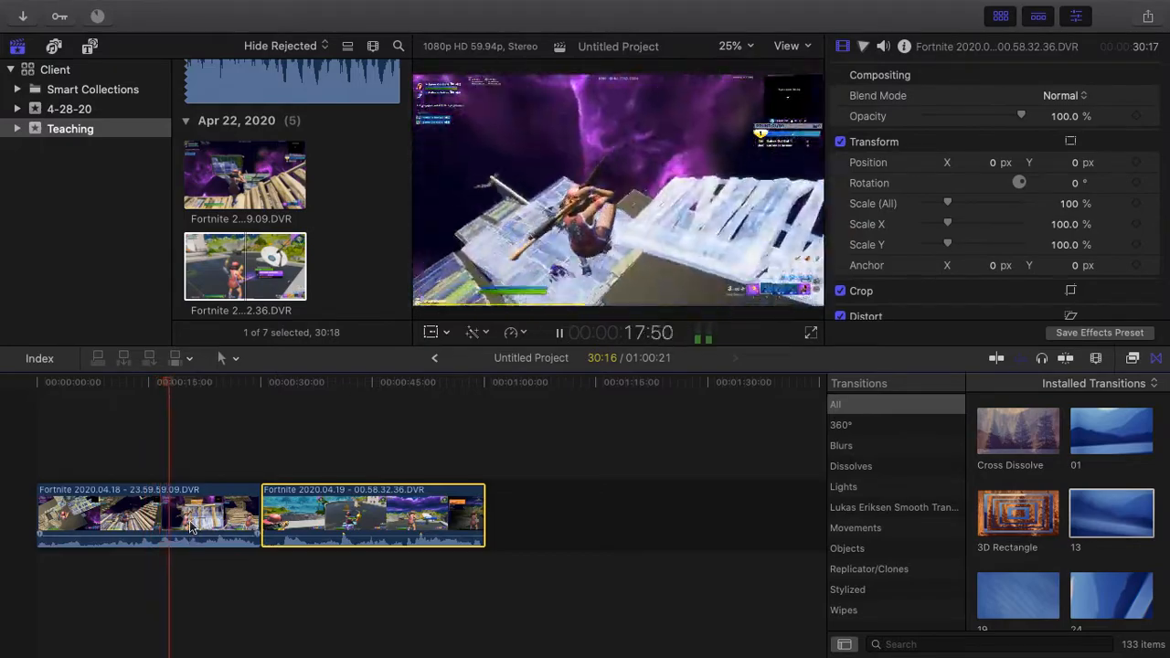
left_click(225, 402)
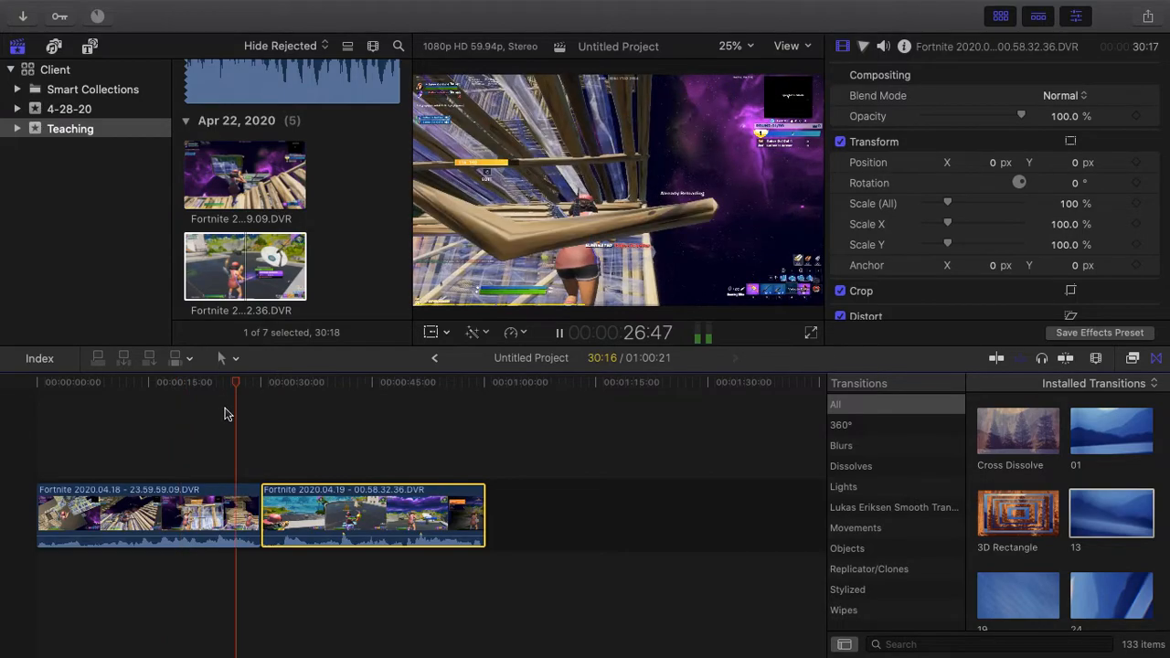
left_click(247, 406)
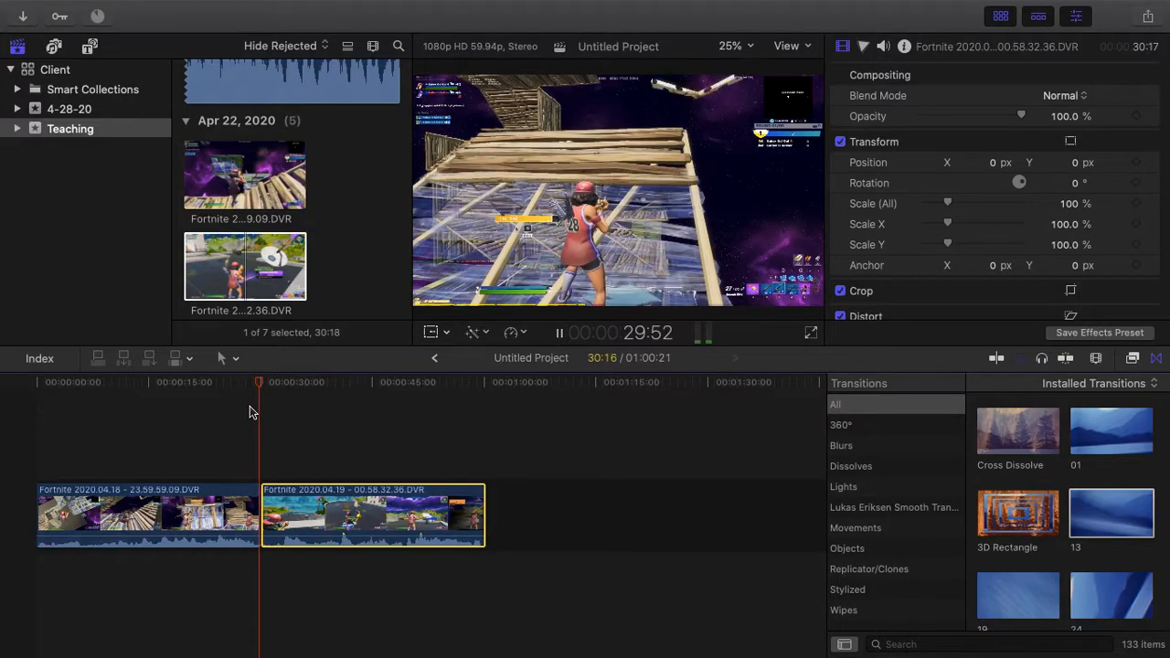
key("space")
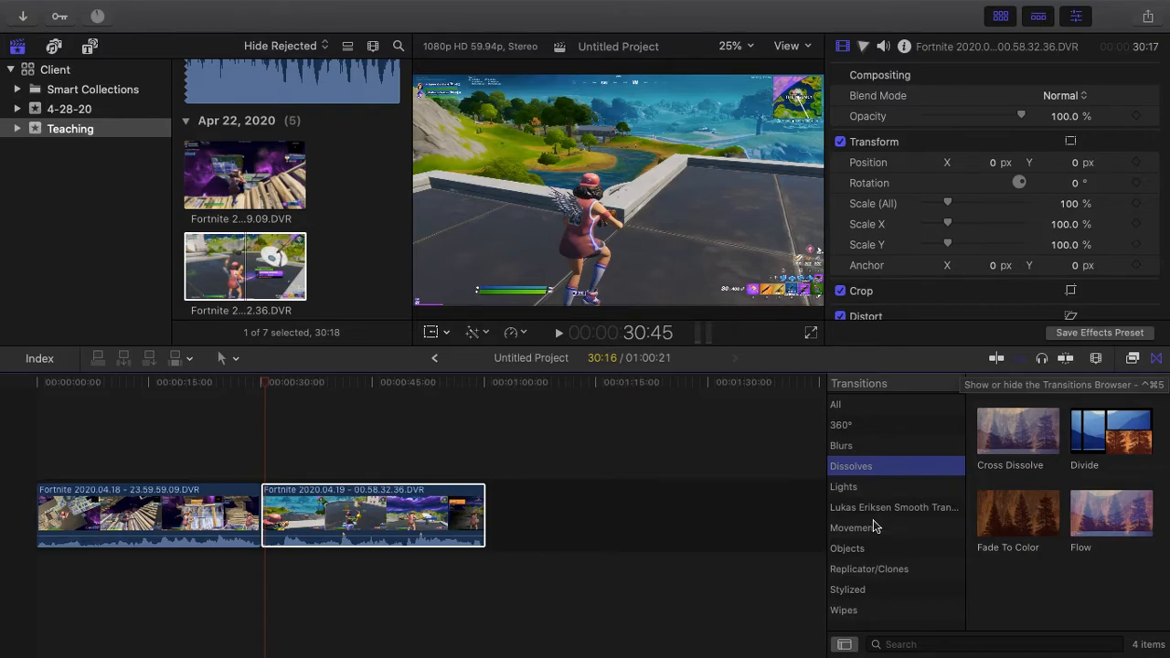
Apply the 360° Gaussian Blur transition at the cut between the two clips, allowing the media to overlap
left_click(860, 425)
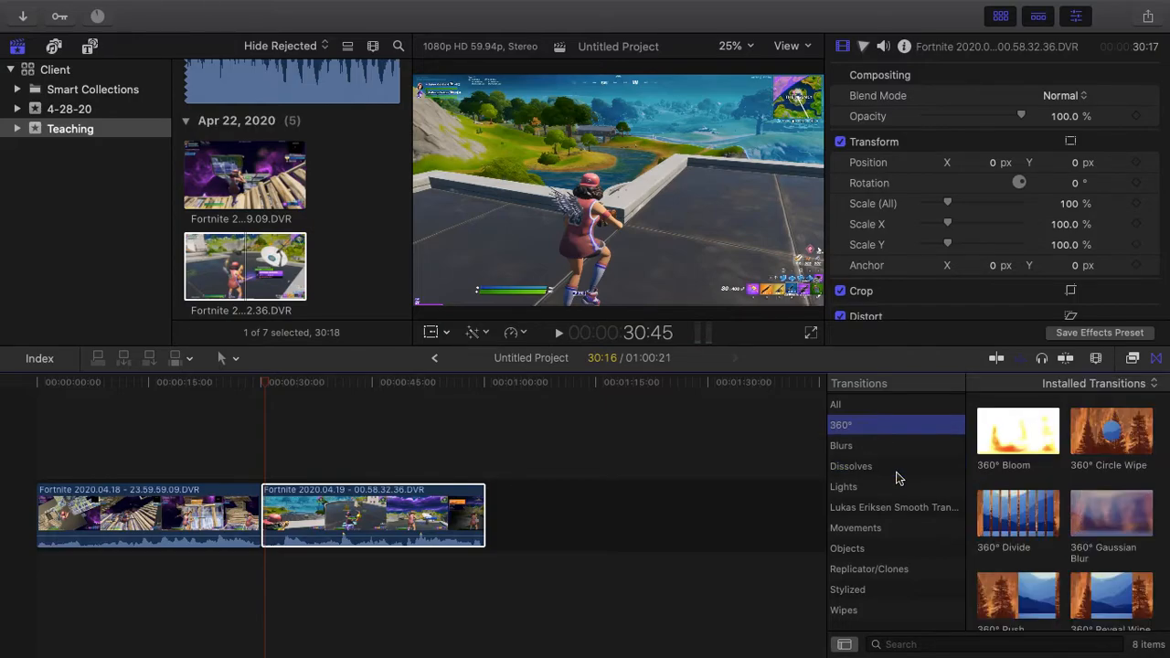
scroll(1158, 497, "down", 1)
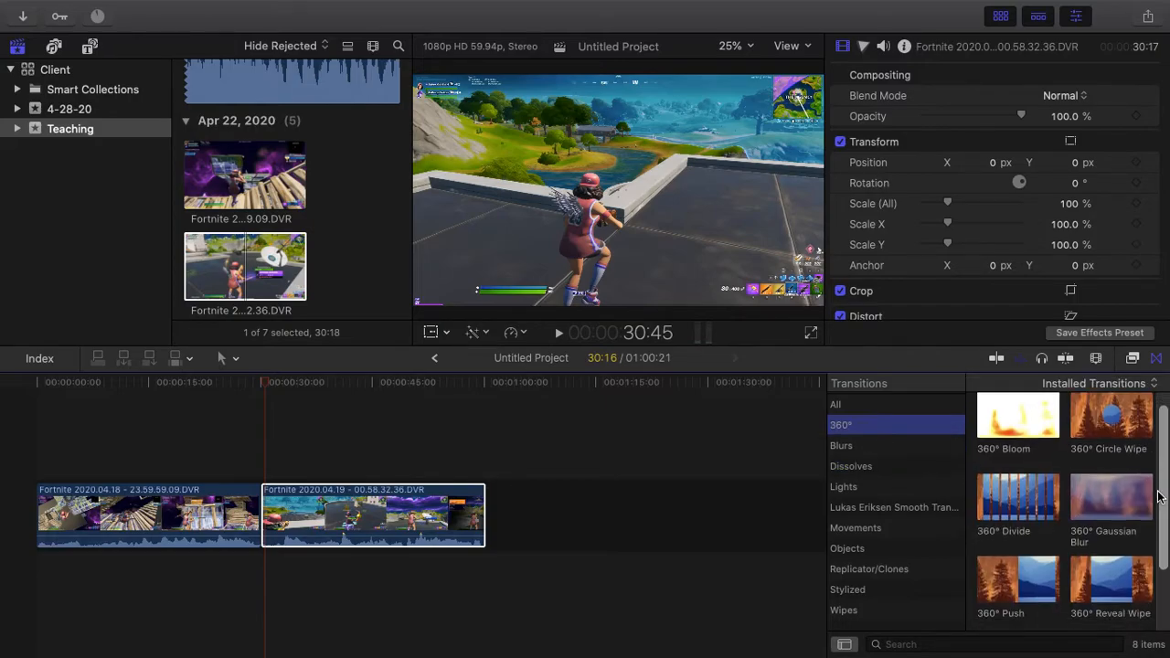
scroll(1114, 513, "down", 1)
left_click(1113, 498)
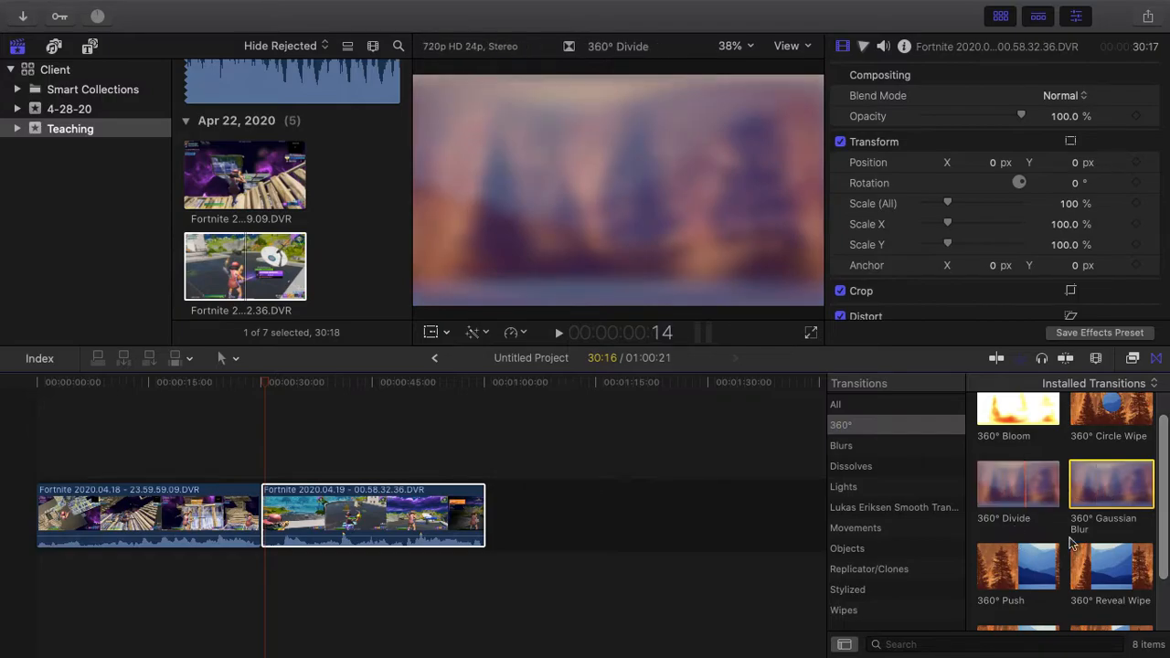
mouse_move(1098, 491)
left_mouse_down()
mouse_move(802, 543)
mouse_move(439, 466)
mouse_move(413, 482)
mouse_move(295, 494)
mouse_move(262, 523)
left_mouse_up()
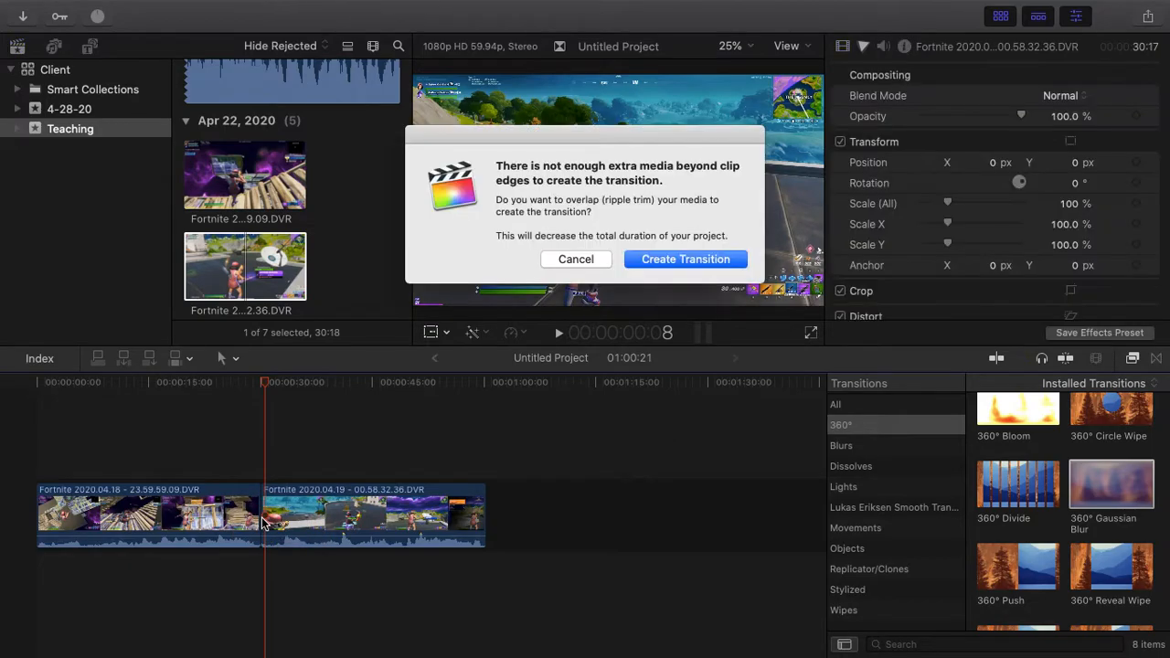
left_click(690, 260)
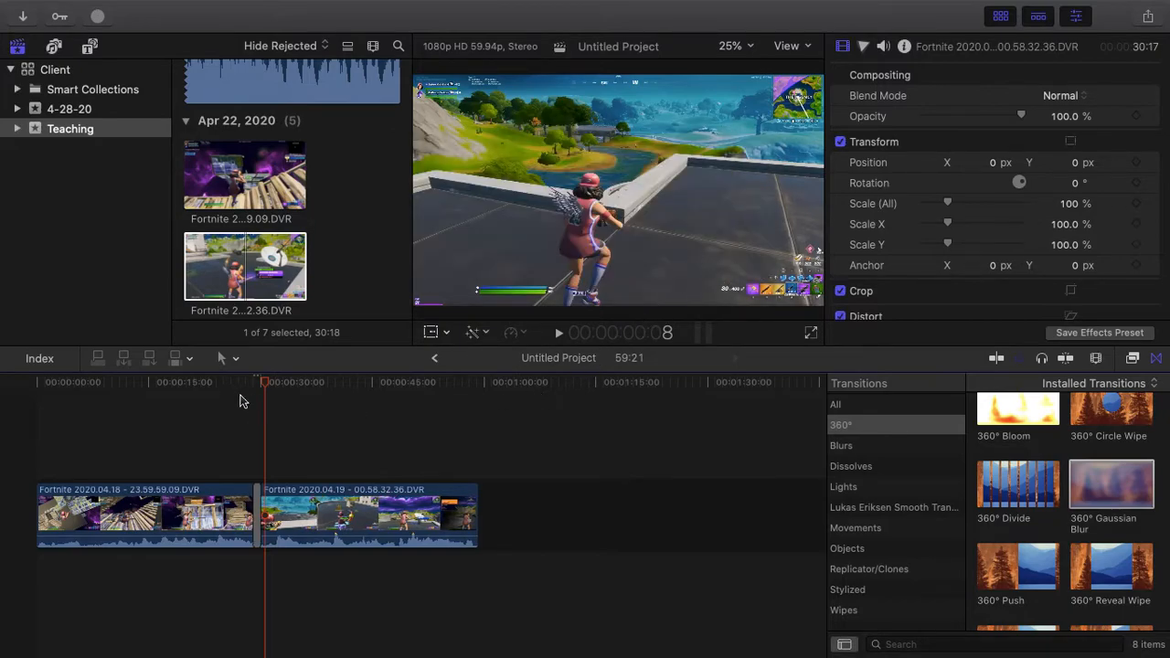
Play through the 360° Gaussian Blur transition and delete it from the cut between the two clips
left_click_drag(267, 388, 256, 381)
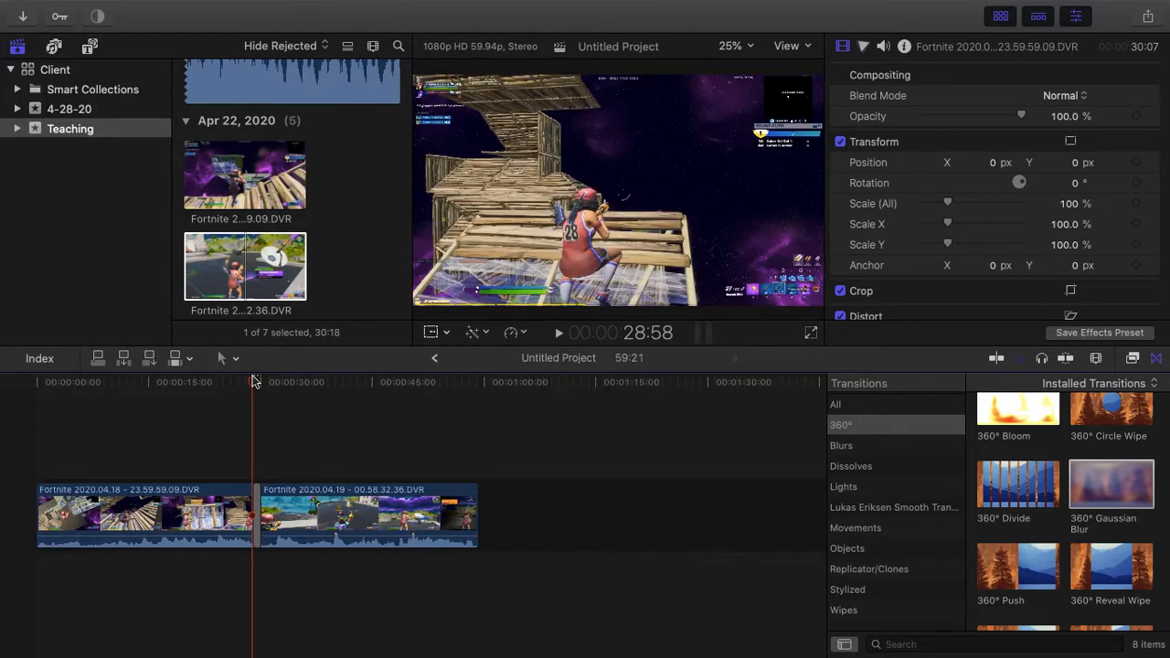
key("space")
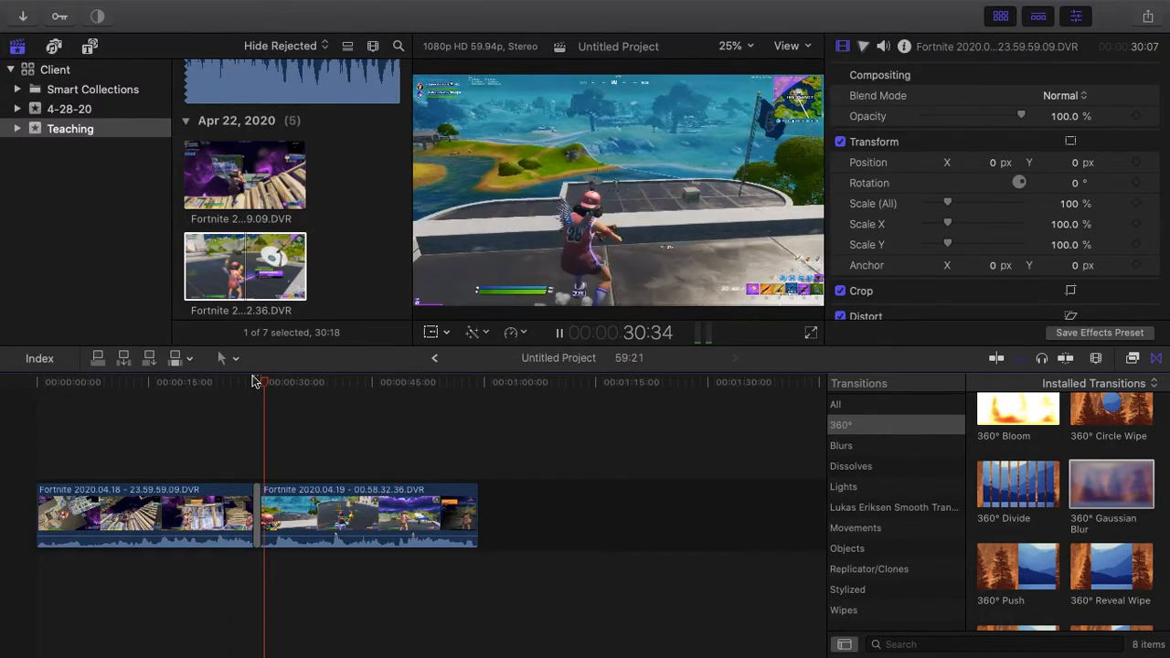
key("space")
mouse_move(267, 380)
left_mouse_down()
mouse_move(245, 376)
mouse_move(276, 378)
left_mouse_up()
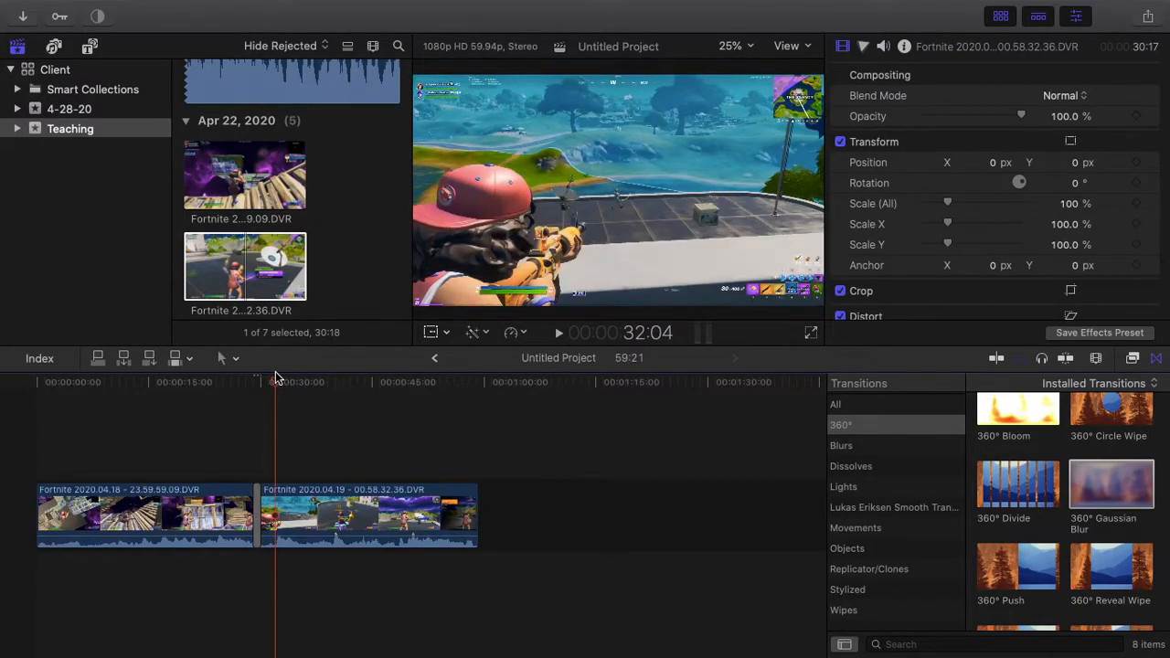
left_click(259, 510)
key("Delete")
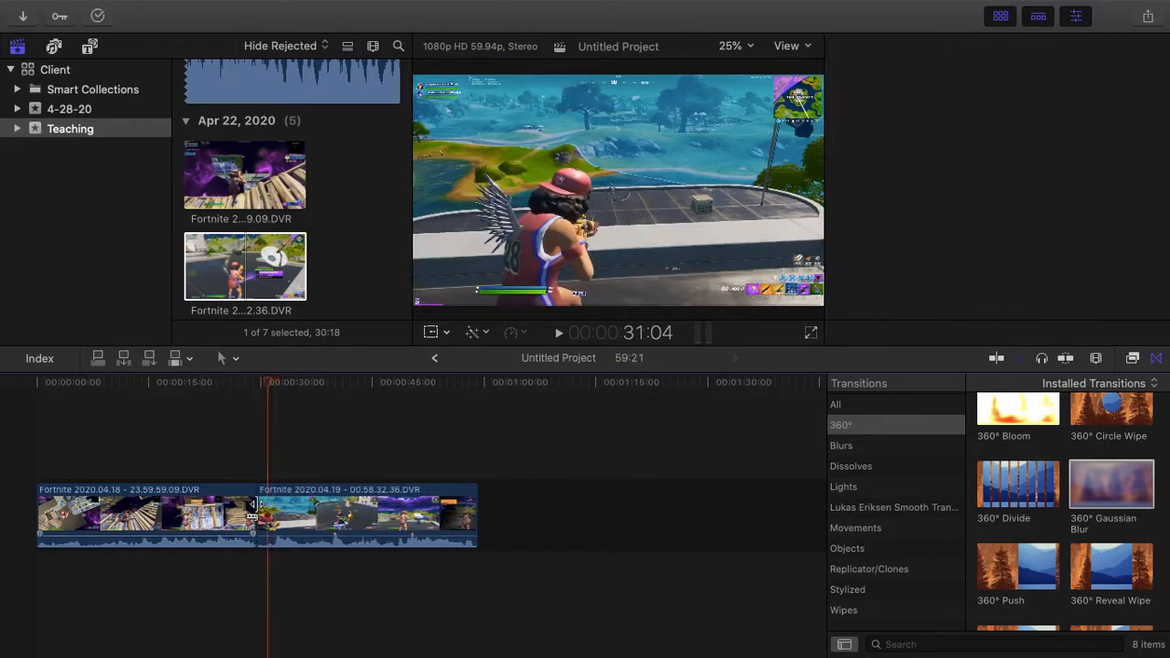
Browse the Lukas Eriksen Smooth Transitions category and select transition 24
left_click(942, 508)
scroll(997, 495, "down", 2)
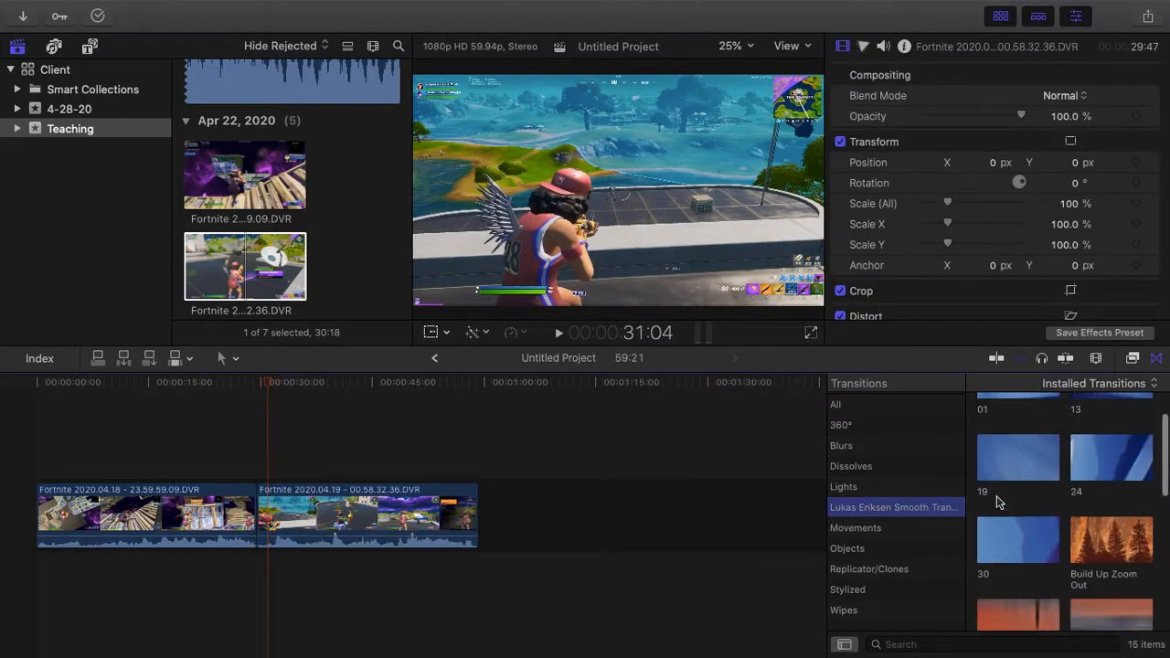
left_click(1093, 449)
left_click_drag(1093, 449, 985, 568)
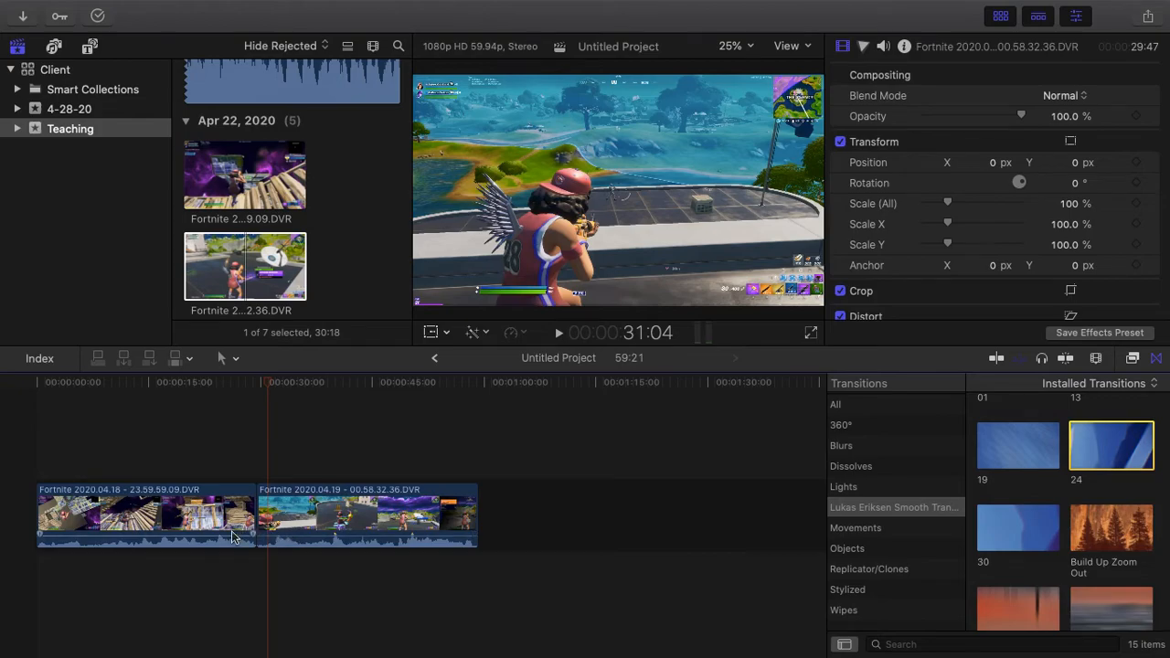
Lower the audio of both timeline clips all the way to silence
left_click_drag(232, 536, 233, 560)
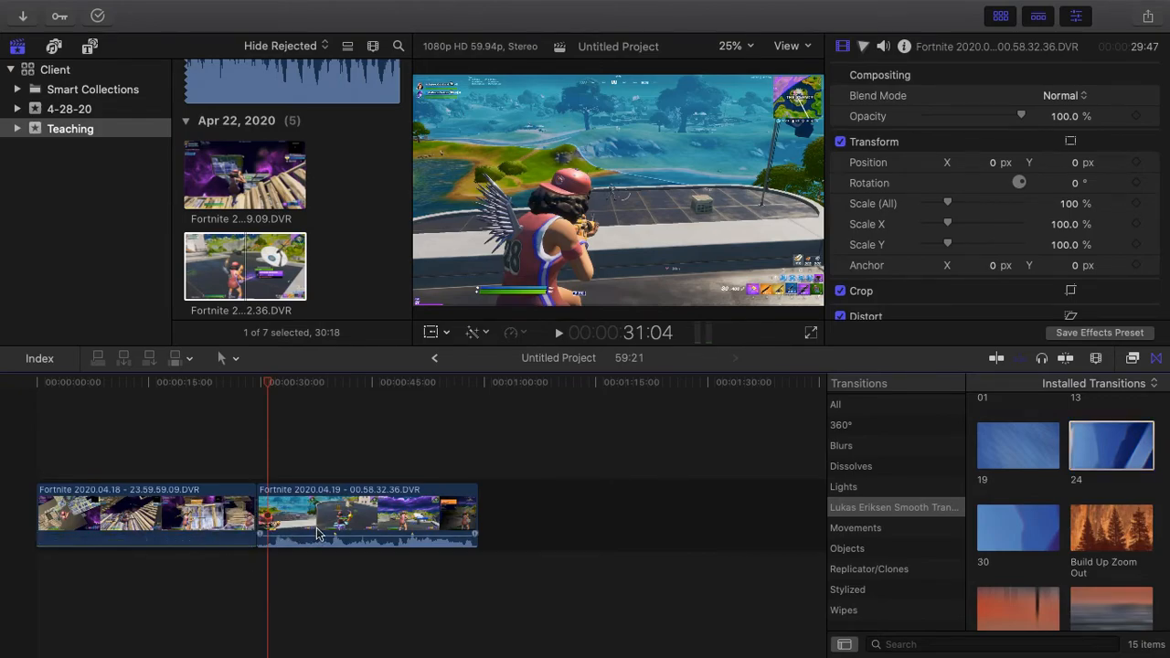
left_click_drag(309, 546, 309, 576)
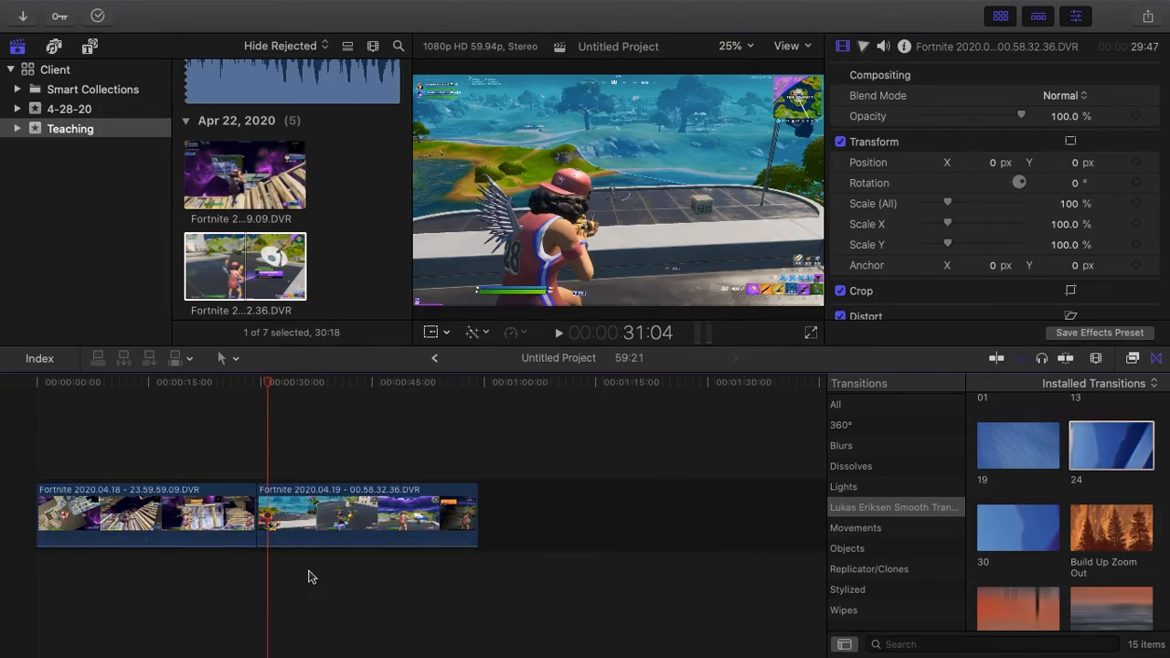
Delete the two silenced Fortnite clips from the timeline
left_click(208, 514)
key("Delete")
left_click(215, 528)
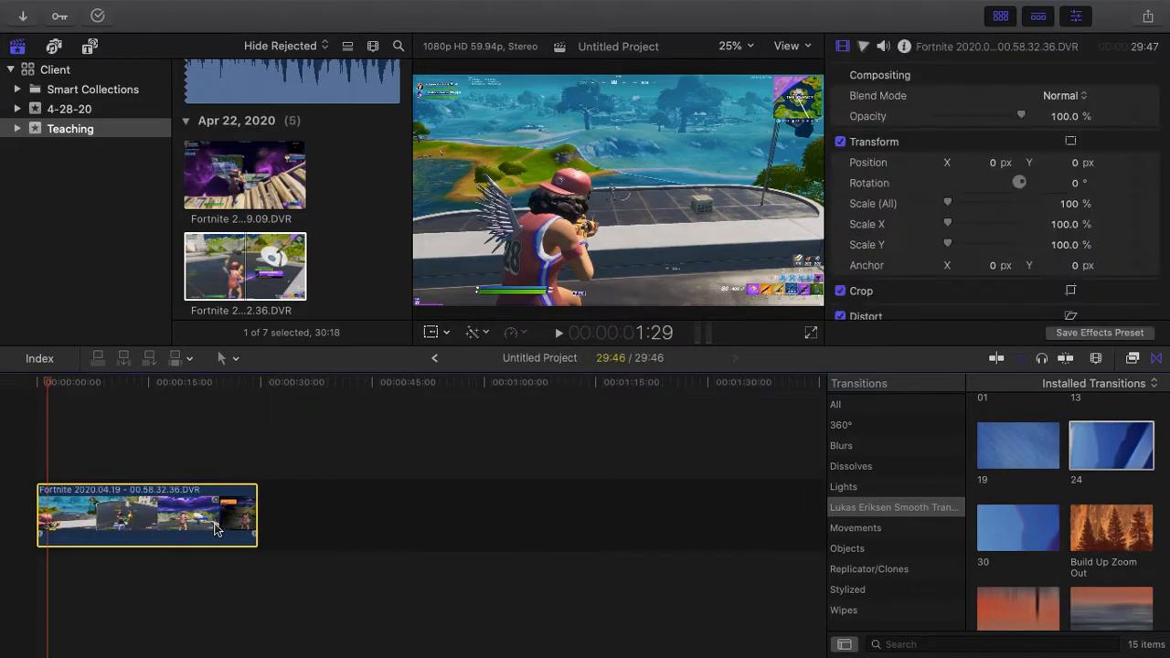
key("Delete")
scroll(259, 240, "down", 5)
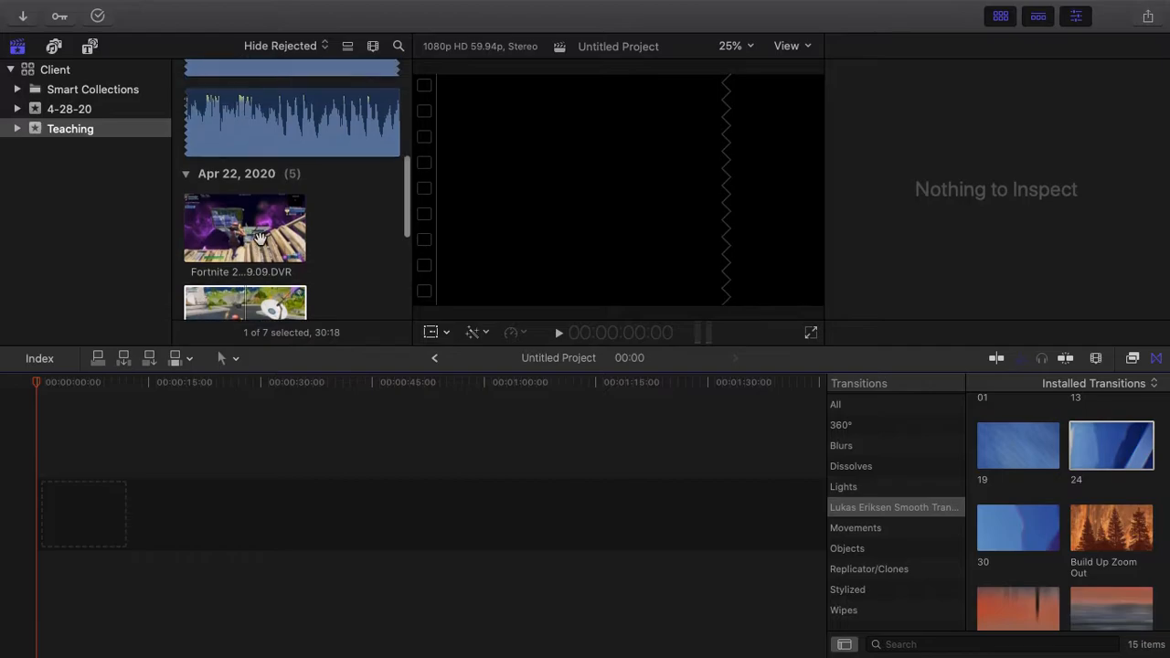
scroll(1125, 511, "down", 2)
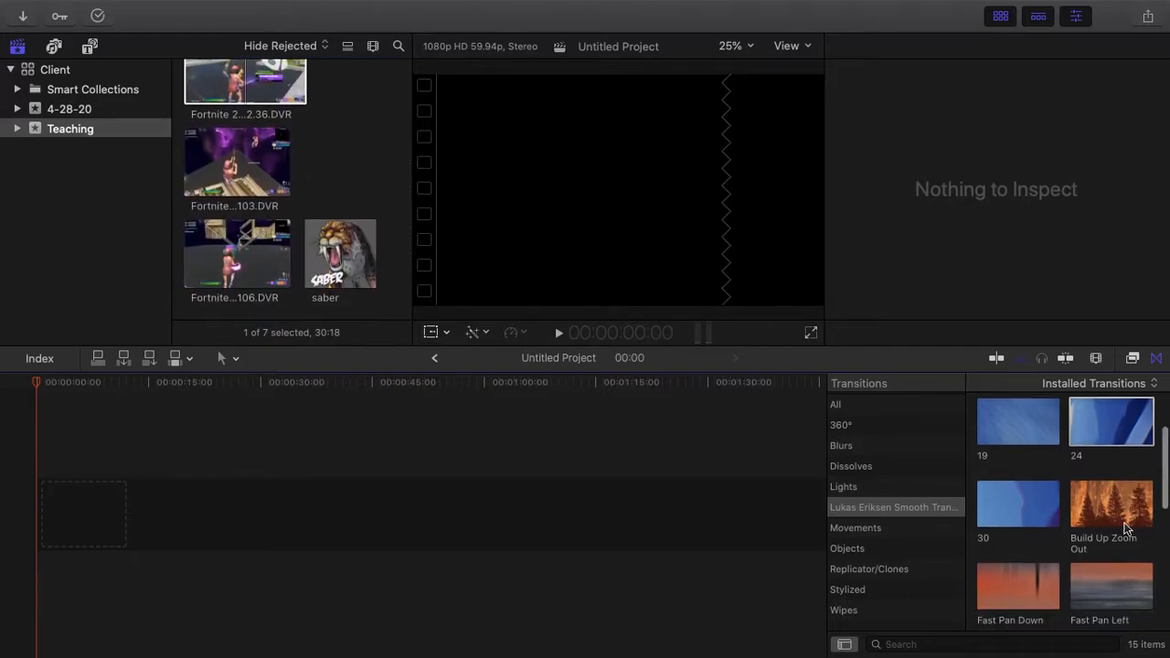
Select the Build Up Zoom Out transition and look over the Fortnite clips in the Teaching event
left_click(1125, 510)
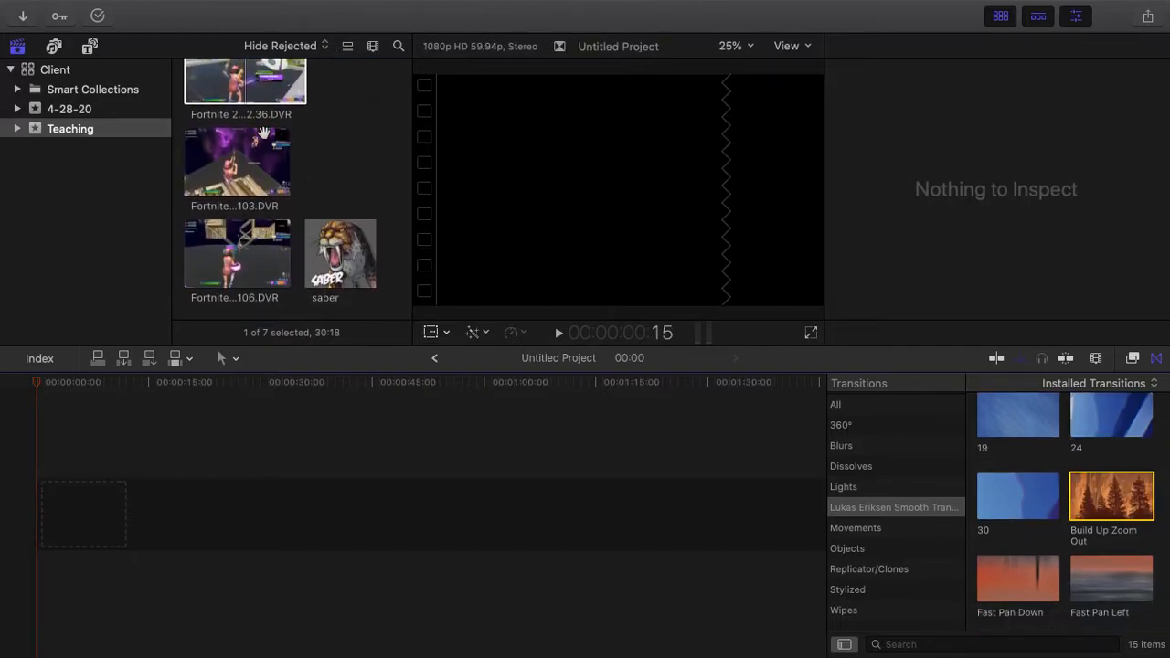
scroll(264, 133, "up", 3)
left_click(245, 144)
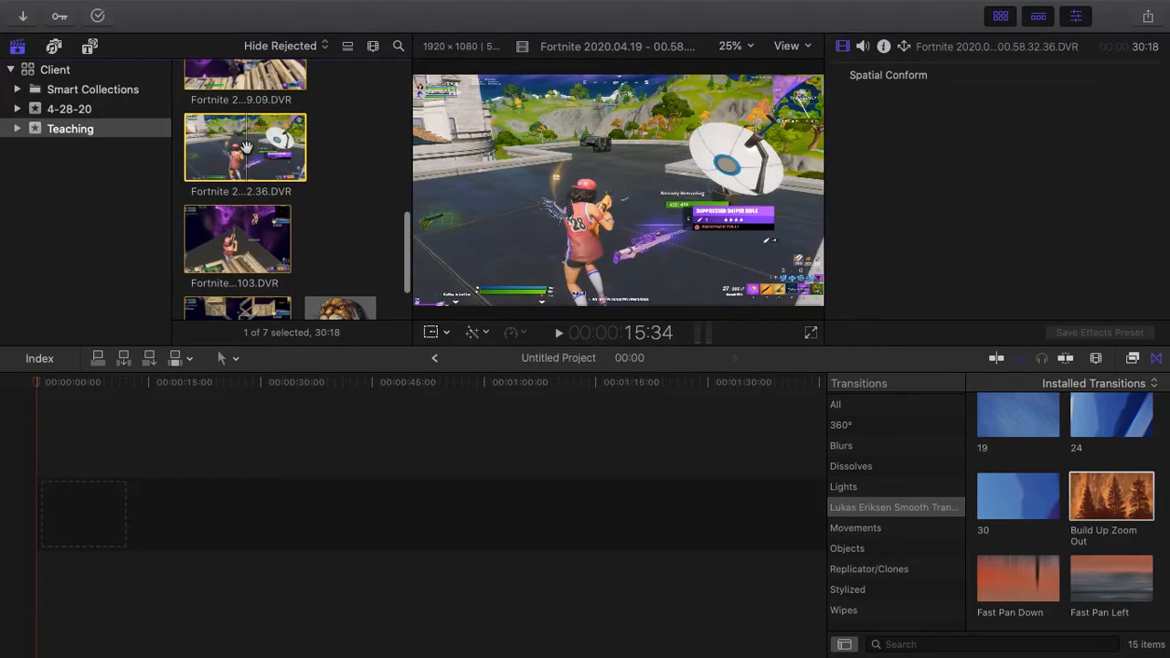
left_click(331, 185)
left_click(240, 142)
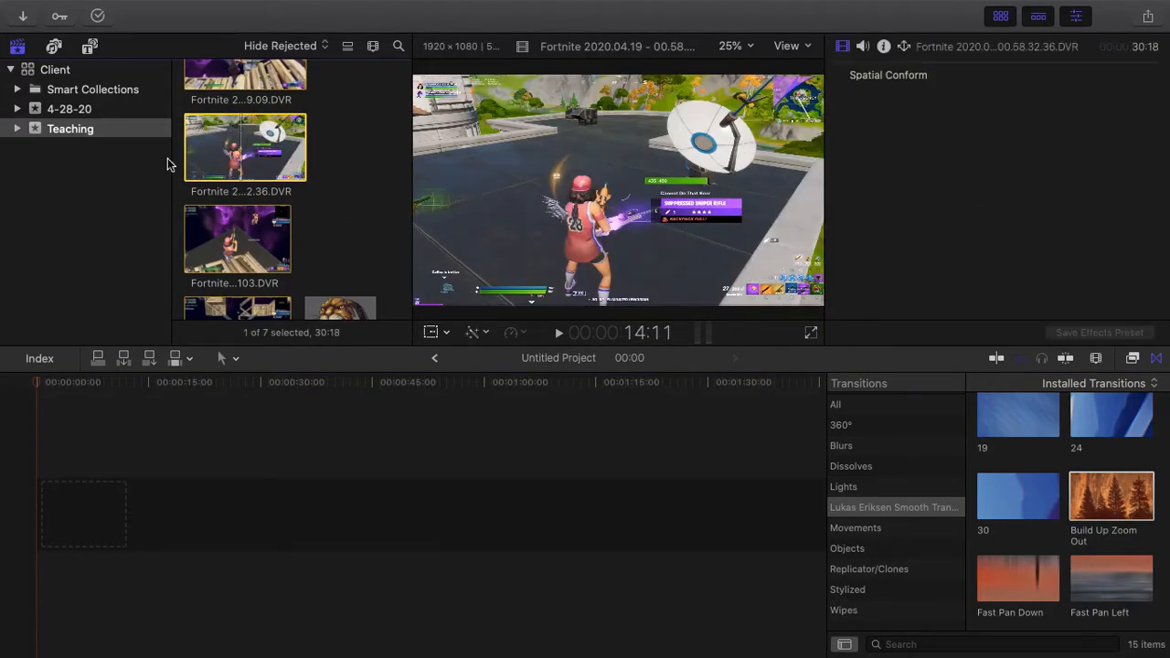
Place the song "the remedy for a broken heart" at the timeline's start, accepting 720p HD, 1280x720, 60p project settings
scroll(274, 183, "up", 5)
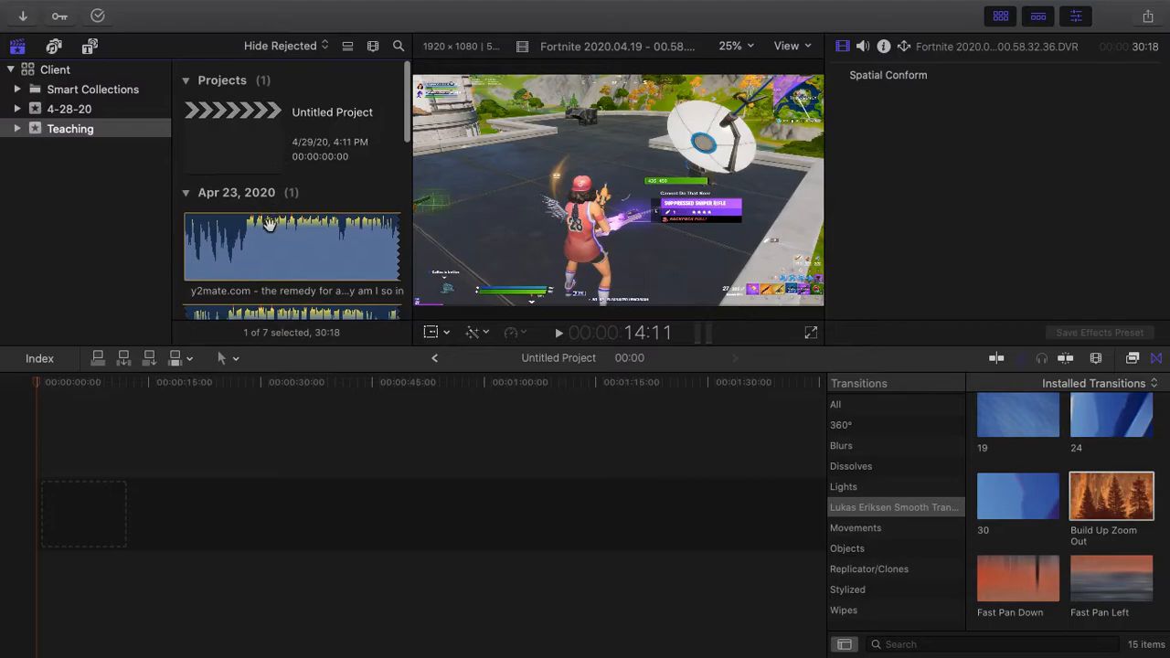
left_click(221, 291)
left_click_drag(243, 238, 35, 537)
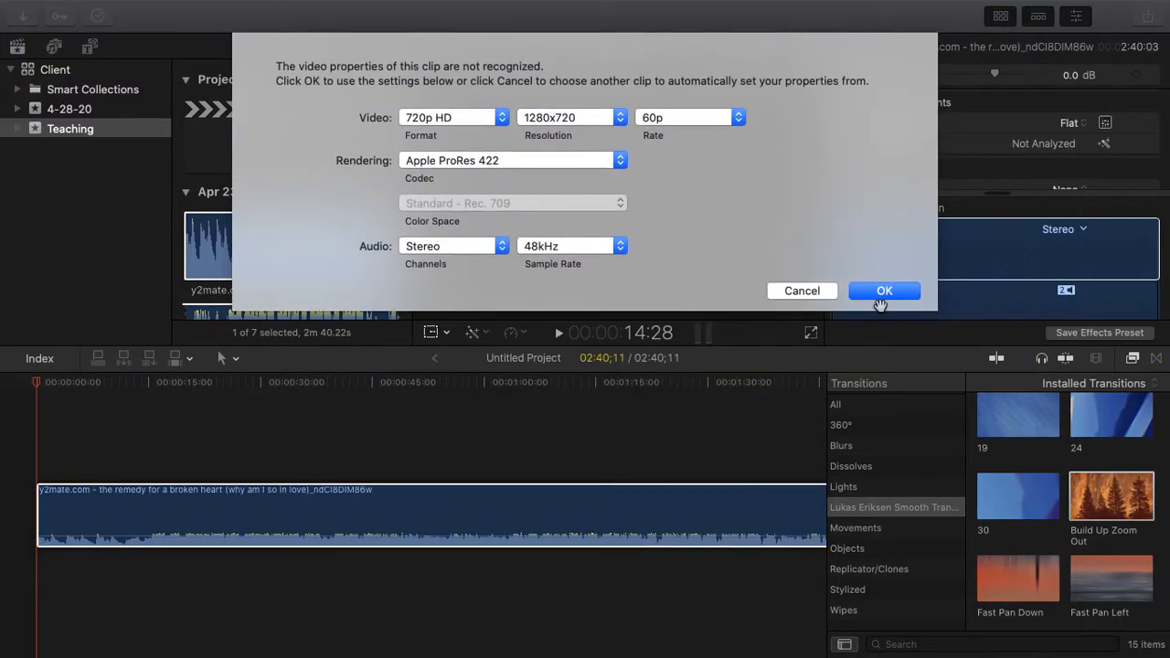
left_click(459, 118)
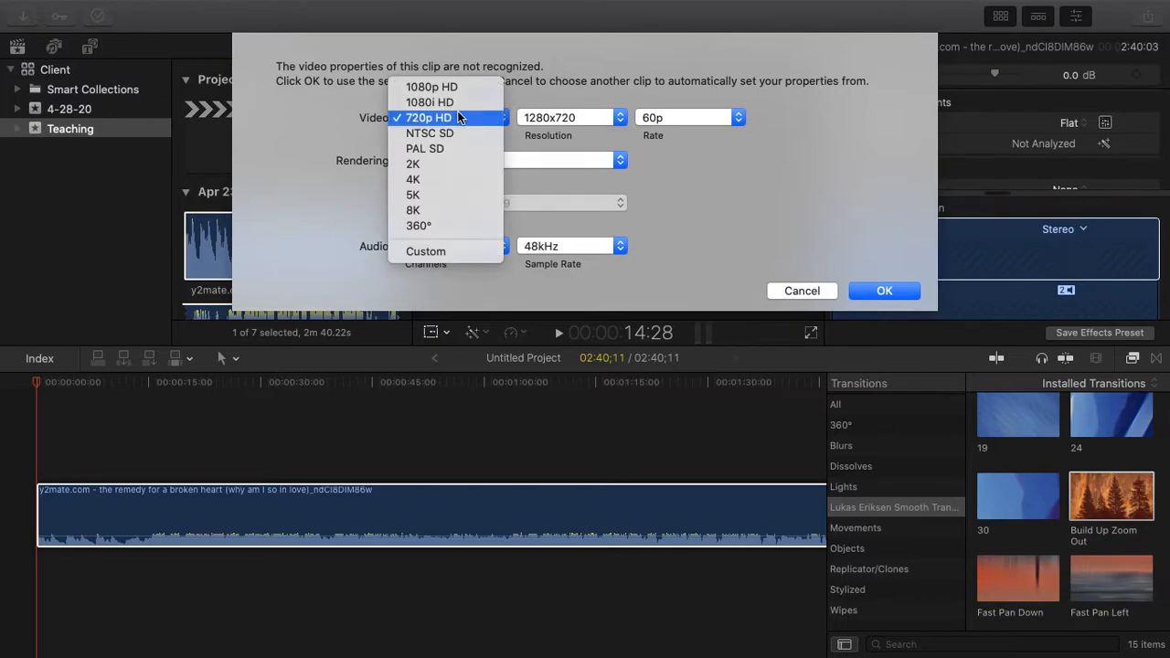
left_click(459, 118)
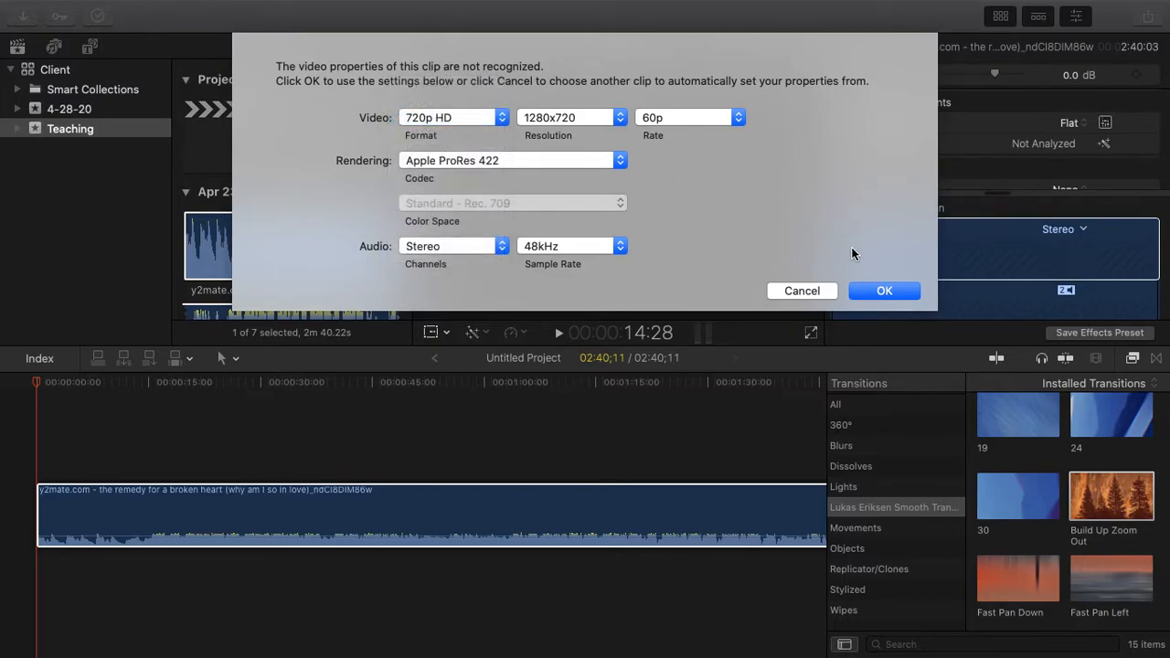
left_click(880, 292)
Place the Fortnite clips 23.59.59.09.DVR and 00.58.32.36.DVR back to back above the music, starting at the timeline's beginning
scroll(284, 288, "down", 5)
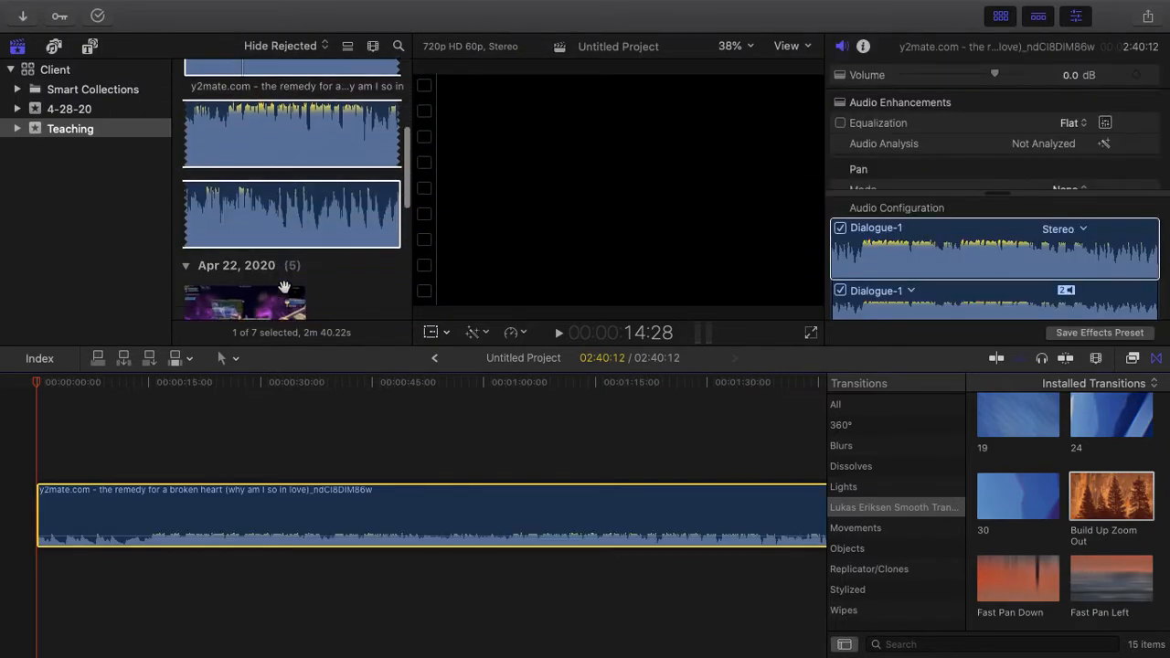
left_click(195, 272)
left_click_drag(195, 273, 46, 430)
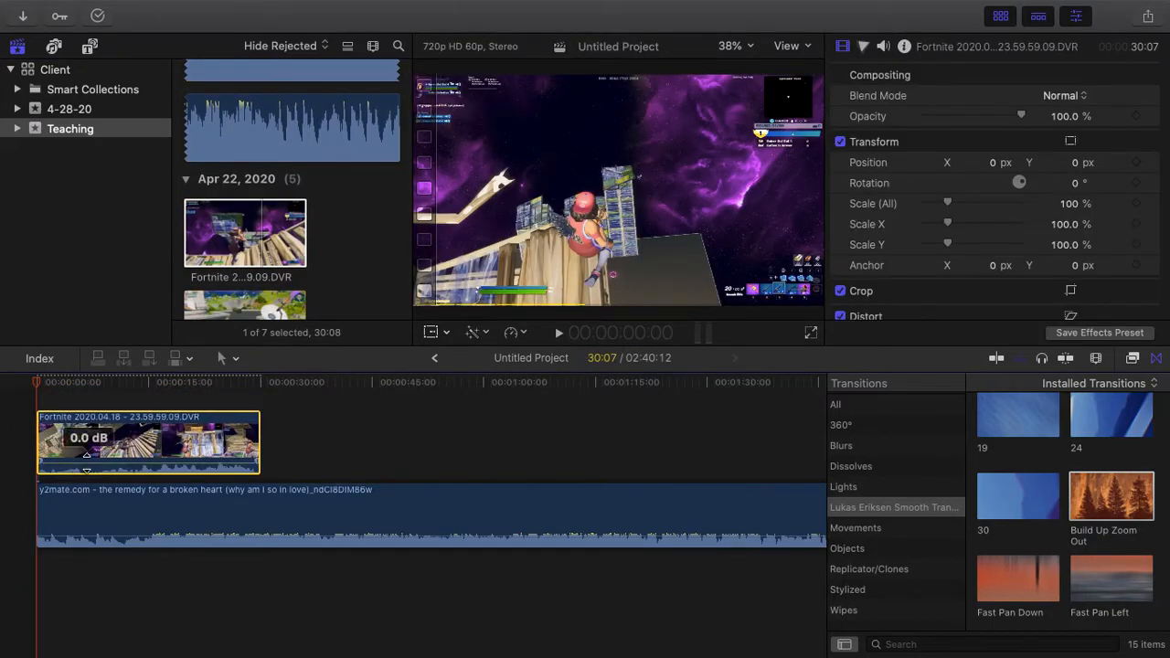
left_click(279, 309)
left_click_drag(279, 309, 302, 466)
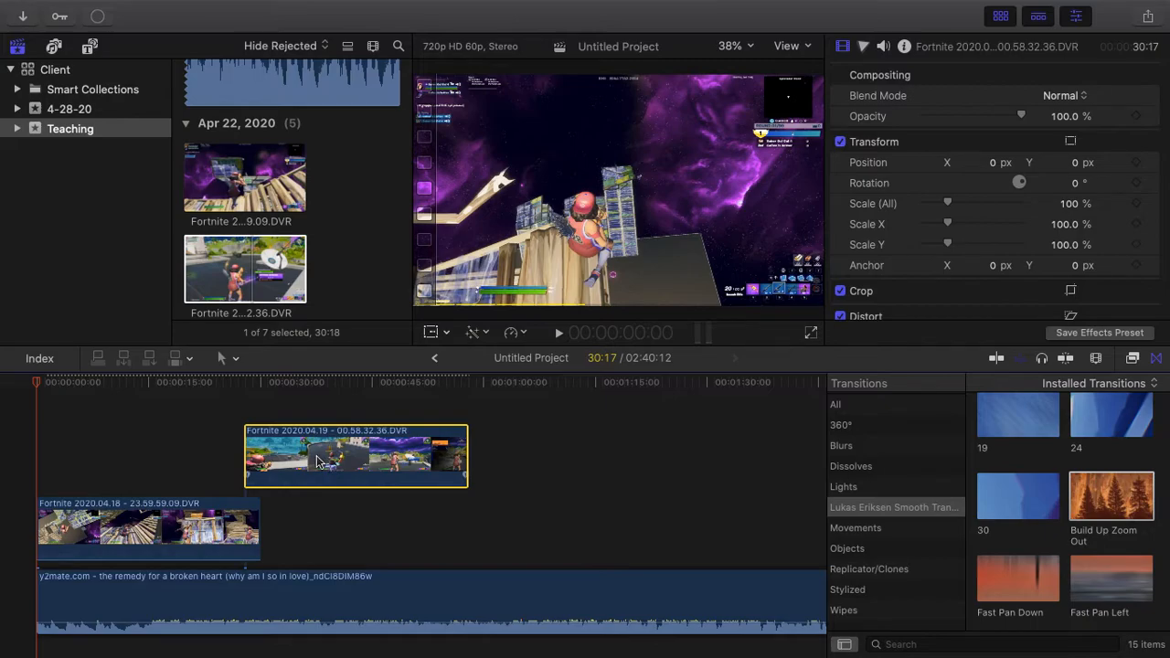
left_click_drag(315, 462, 296, 505)
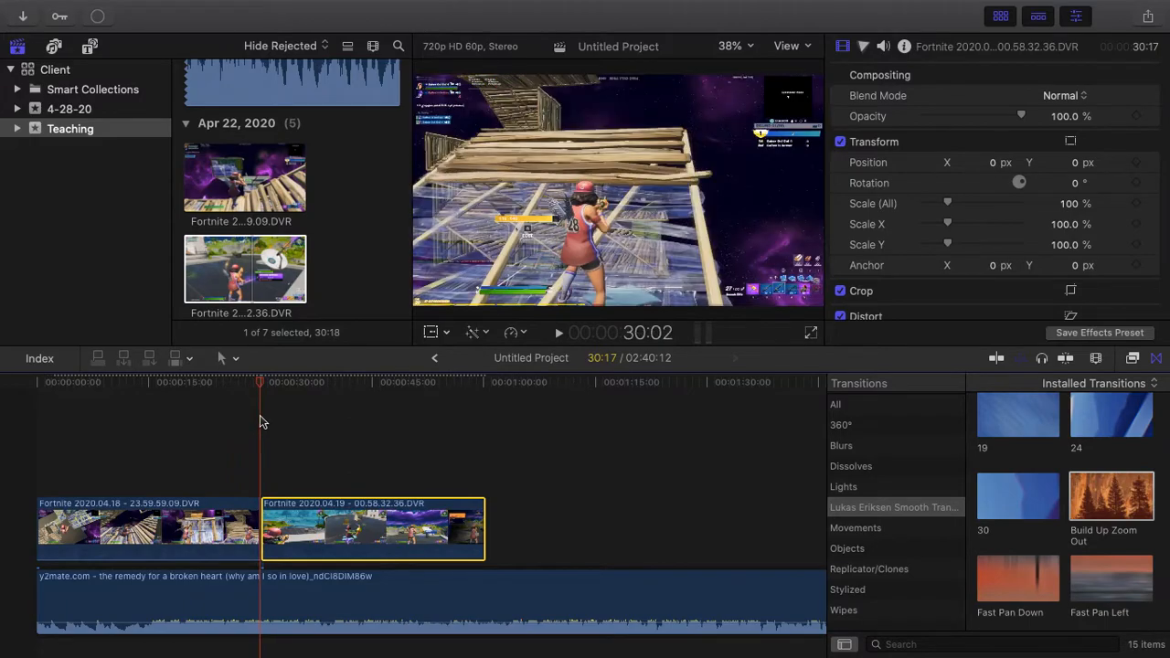
Shift the second Fortnite clip away from the first to leave a gap, and move it back against the first clip's end
mouse_move(289, 506)
left_mouse_down()
mouse_move(311, 517)
mouse_move(300, 519)
left_mouse_up()
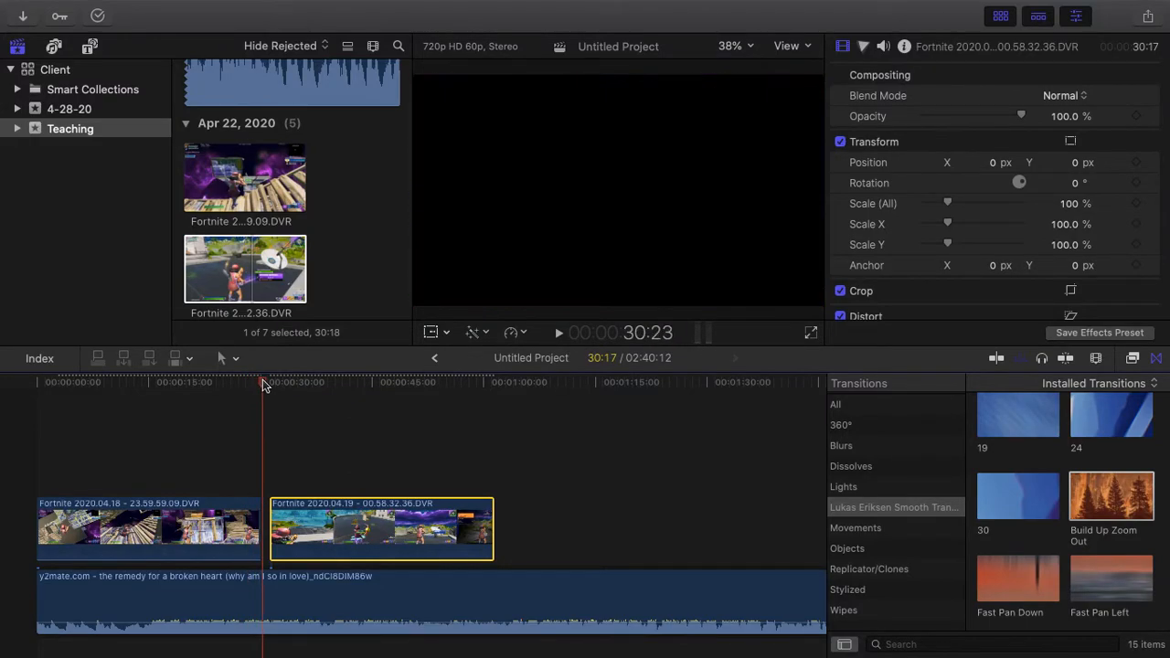
left_click_drag(304, 539, 298, 535)
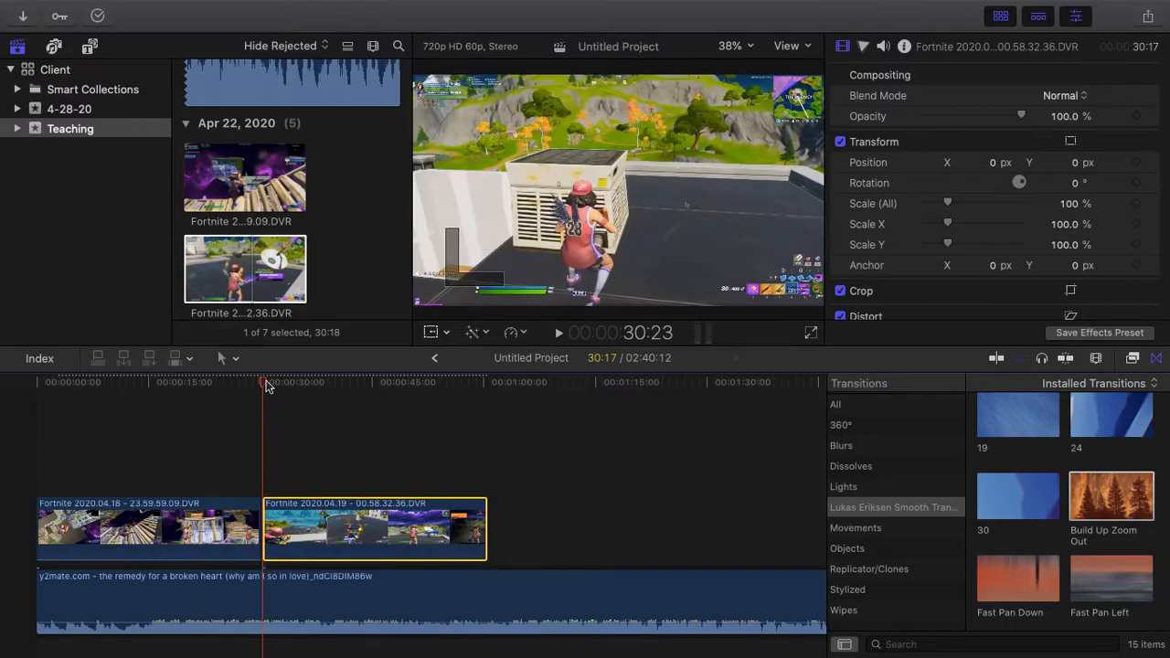
left_click_drag(263, 384, 253, 382)
left_click_drag(333, 519, 331, 520)
Play and skim the timeline around the cut between the two Fortnite clips to check the gameplay there
key("space")
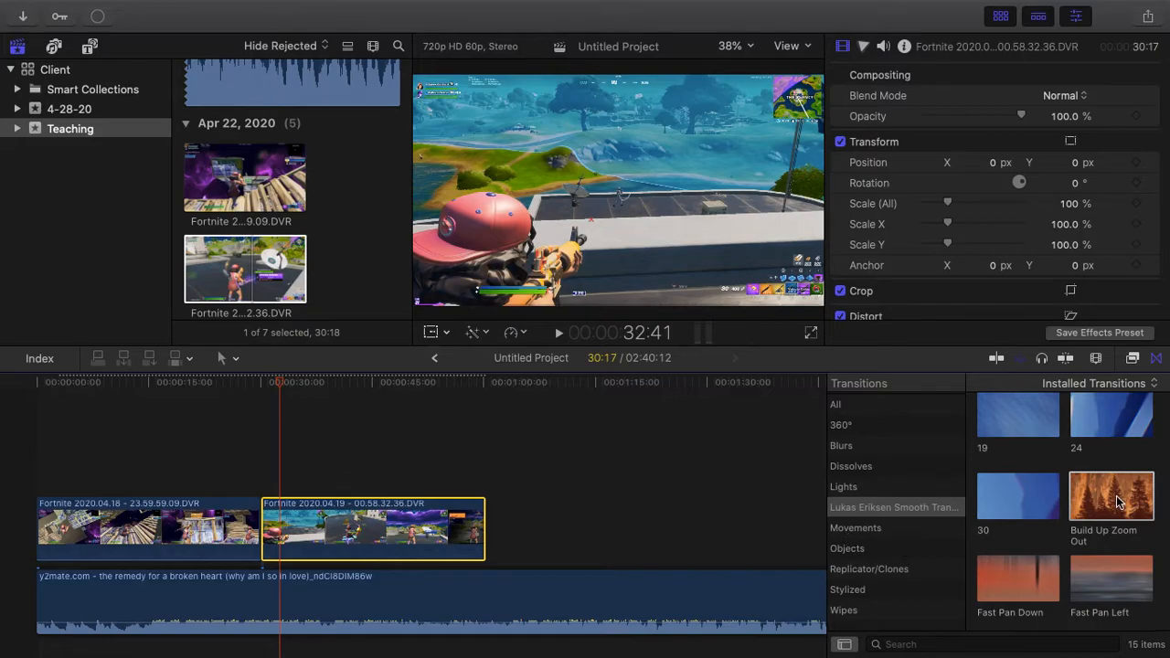
left_click(227, 383)
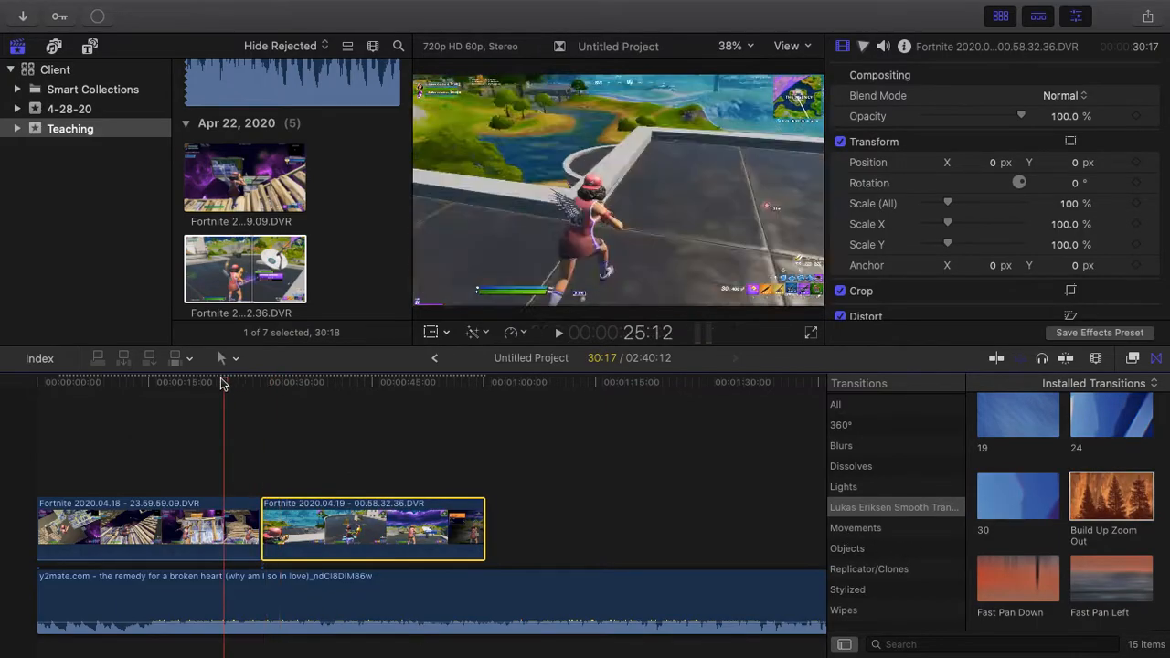
left_click(193, 384)
key("space")
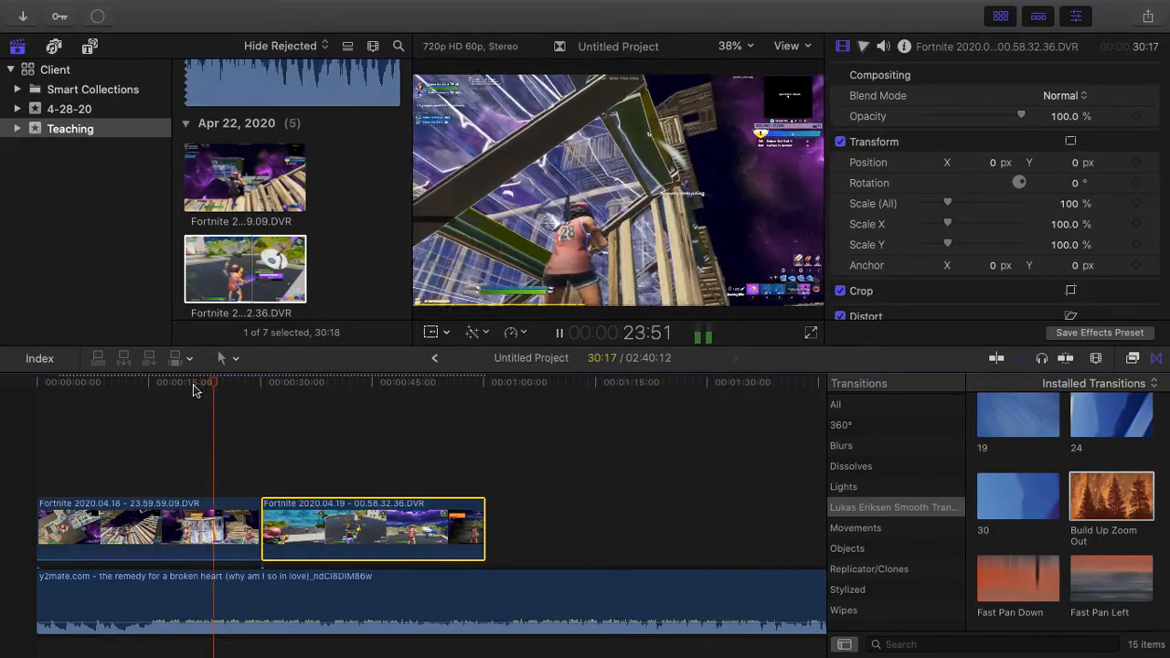
key("space")
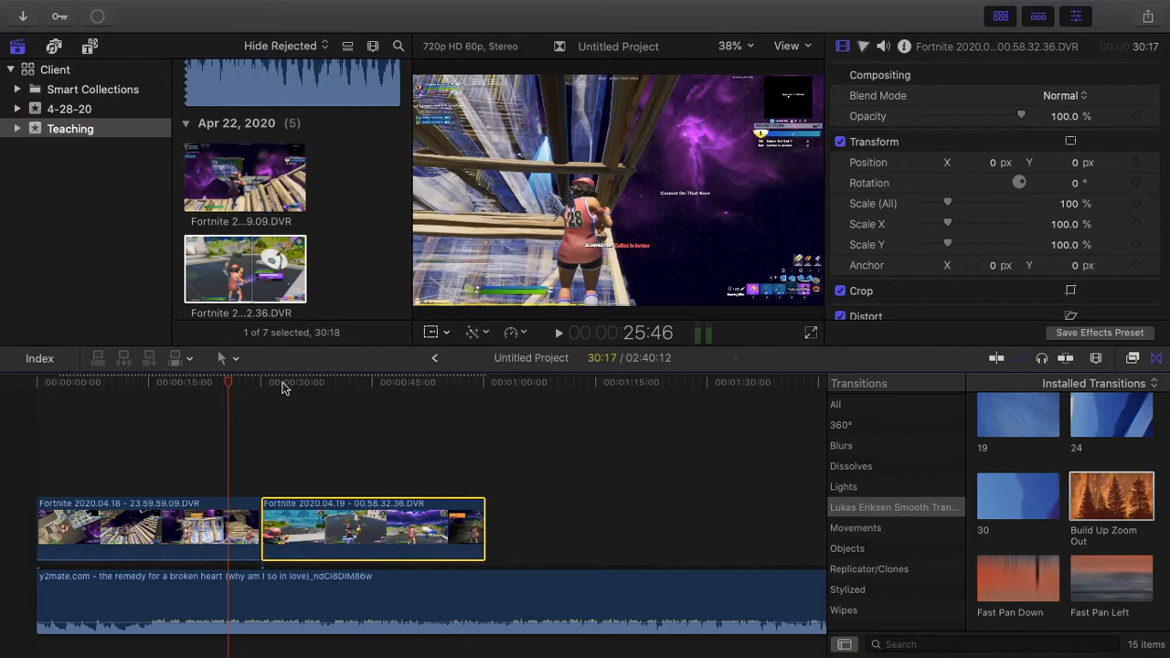
left_click_drag(235, 382, 254, 382)
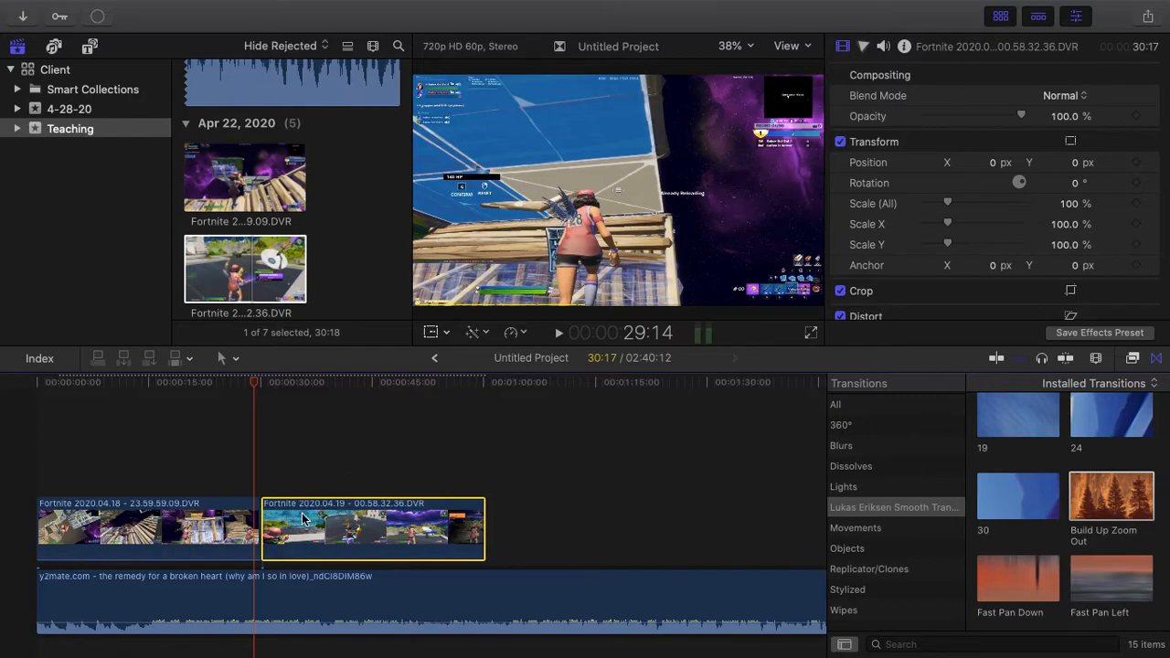
Apply the Build Up Zoom Out transition to the second Fortnite clip, keeping it only at the cut and deleting the one at the clip's end
left_click_drag(1112, 497, 272, 526)
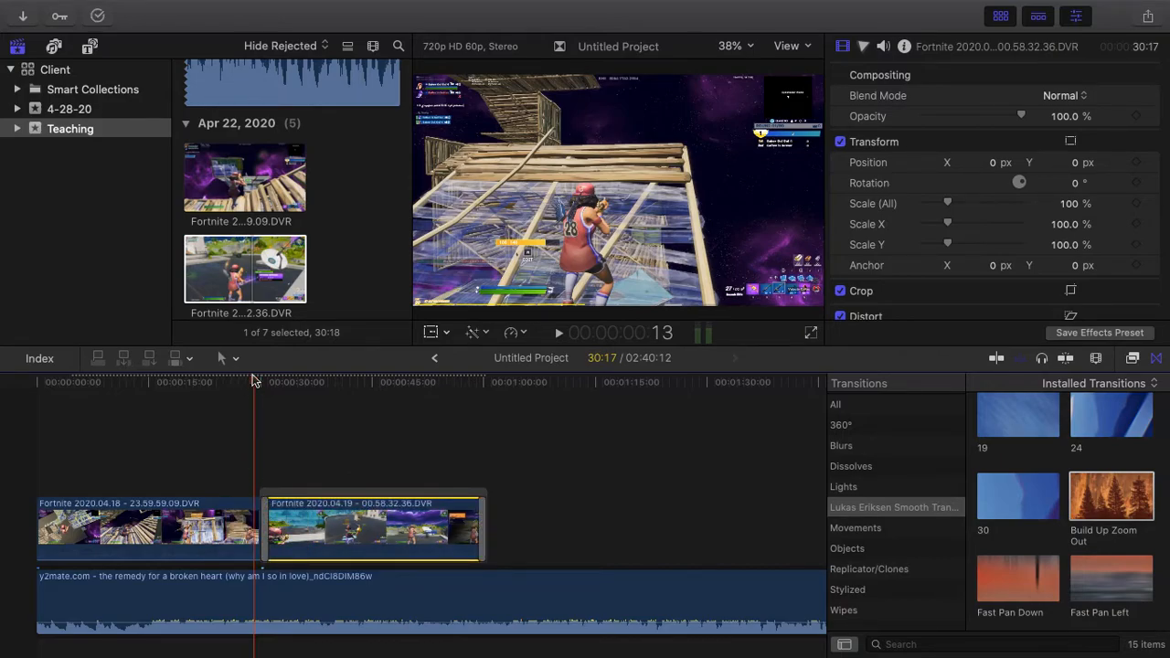
left_click_drag(256, 380, 478, 455)
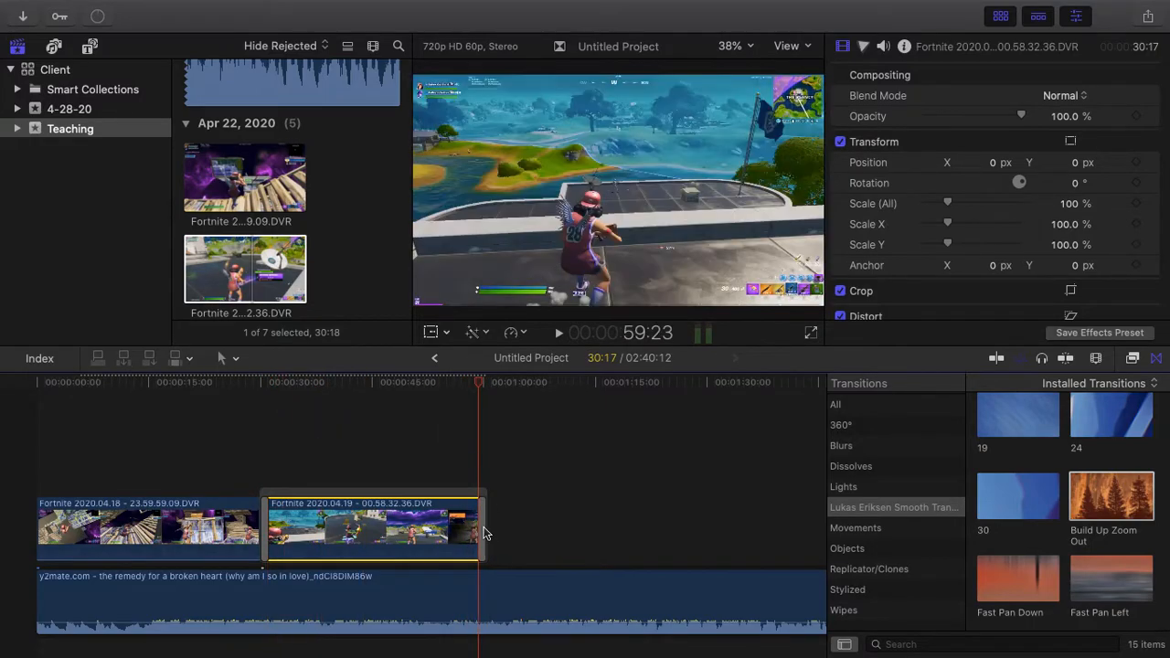
left_click(484, 533)
key("Delete")
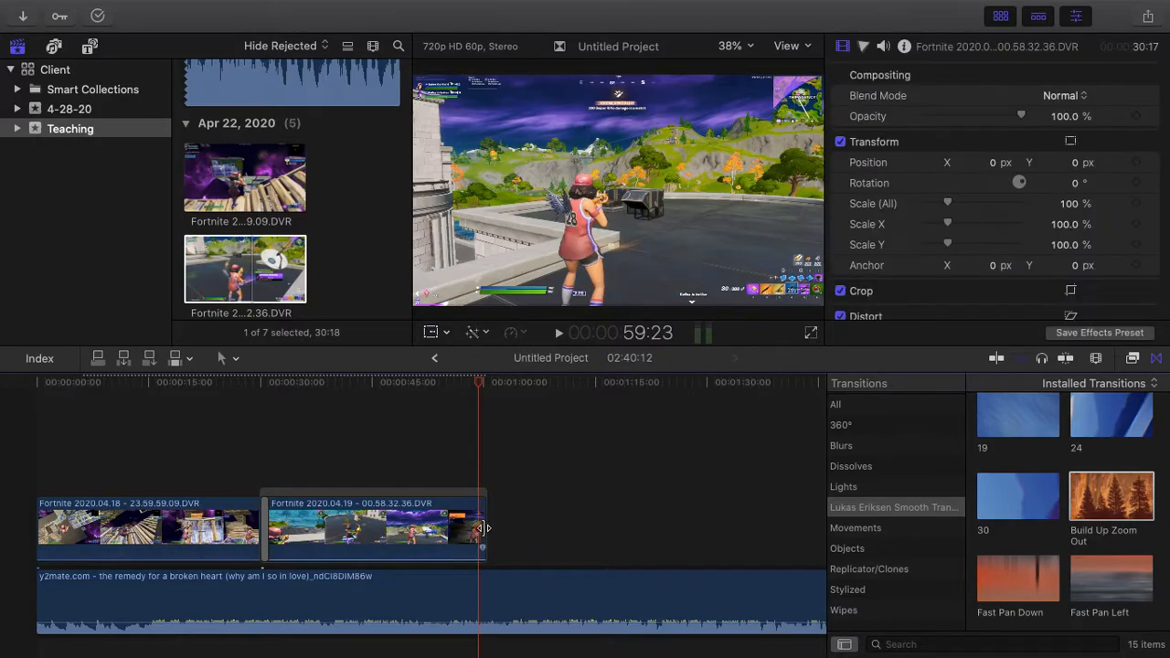
left_click_drag(482, 388, 228, 443)
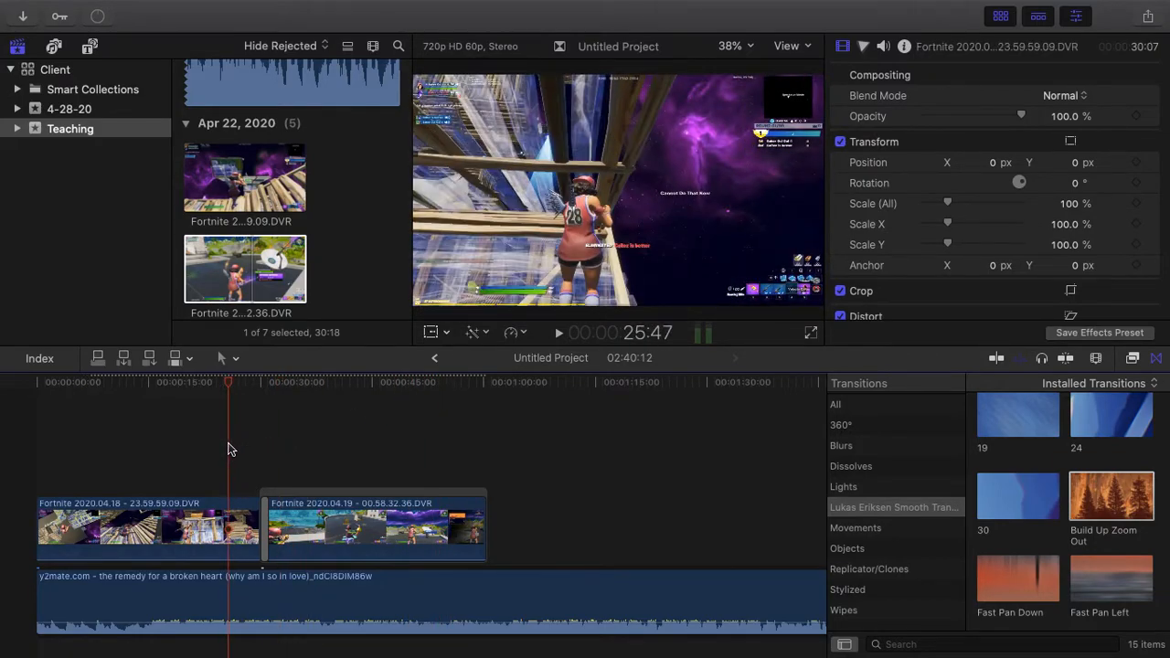
left_click_drag(228, 444, 247, 486)
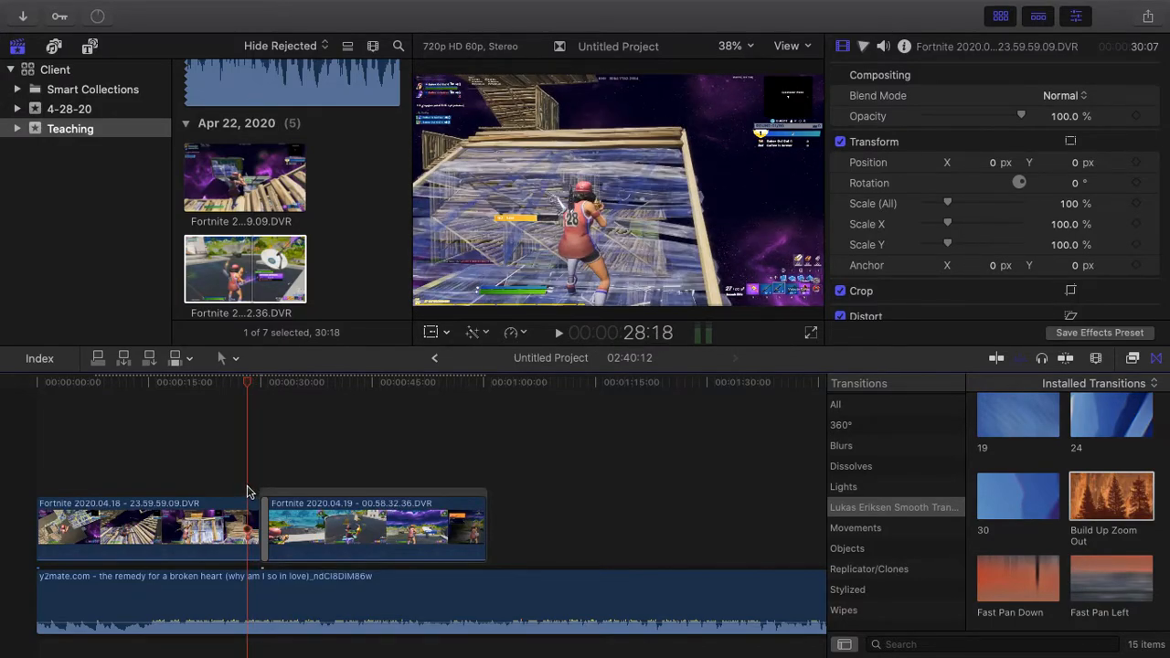